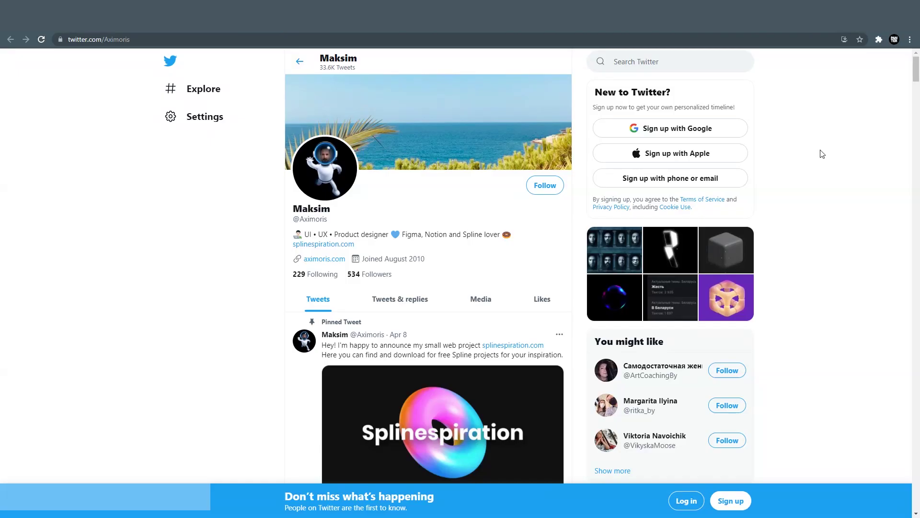
scroll(841, 243, "down", 3)
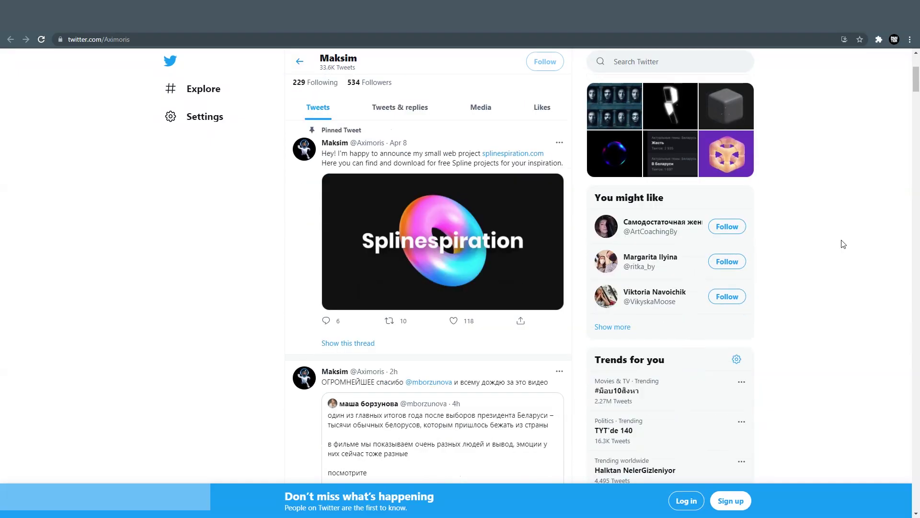
scroll(835, 216, "down", 2)
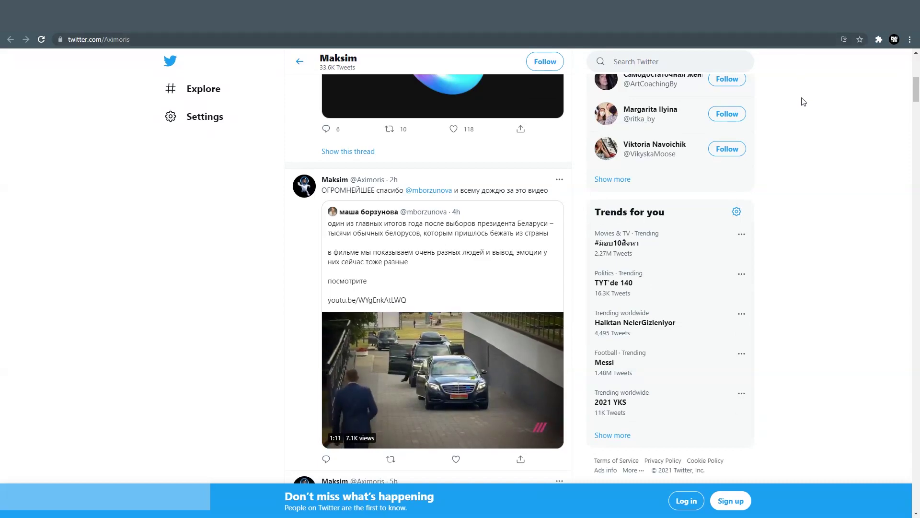
scroll(801, 101, "up", 5)
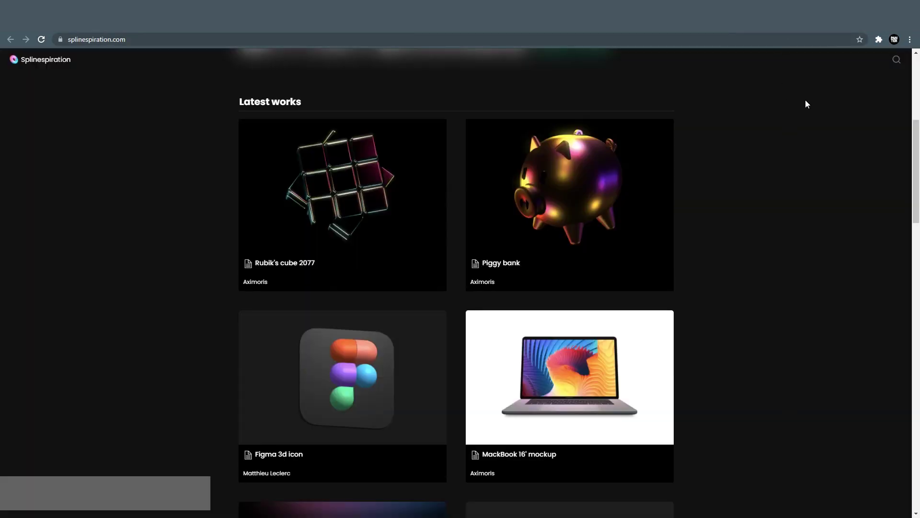
scroll(800, 125, "down", 2)
scroll(791, 165, "down", 1)
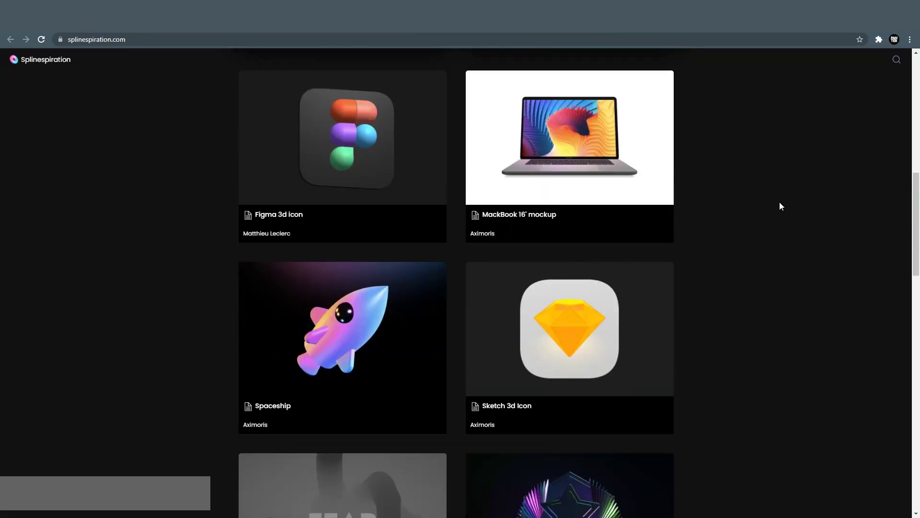
scroll(780, 203, "down", 3)
scroll(779, 207, "down", 1)
scroll(780, 207, "down", 2)
scroll(780, 207, "down", 3)
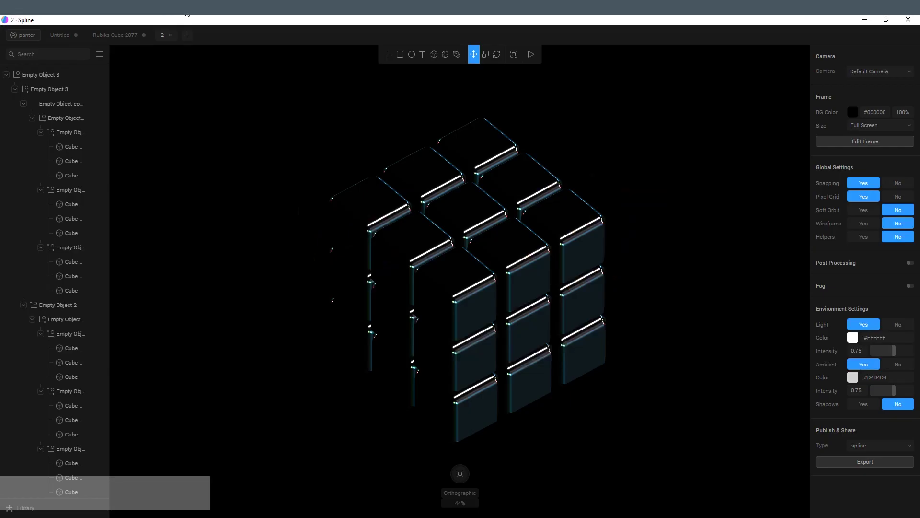
Orbit the Rubik's Cube 2077 scene to inspect it from another angle
mouse_move(626, 267)
left_mouse_down("alt")
mouse_move(594, 269)
mouse_move(688, 278)
mouse_move(666, 243)
mouse_move(686, 245)
mouse_move(690, 260)
mouse_move(686, 208)
mouse_move(688, 242)
left_mouse_up("alt")
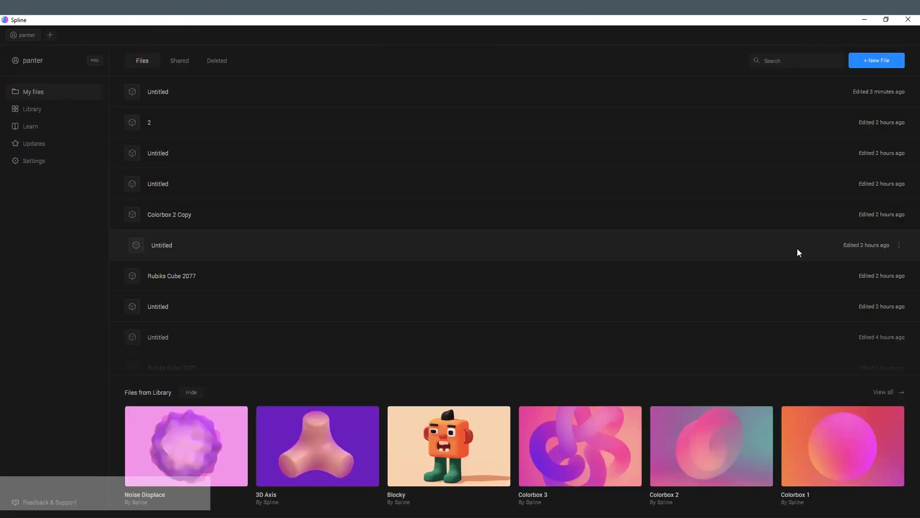
Create a new scene, delete its default rectangle, and set the background to black (#000000)
left_click(892, 61)
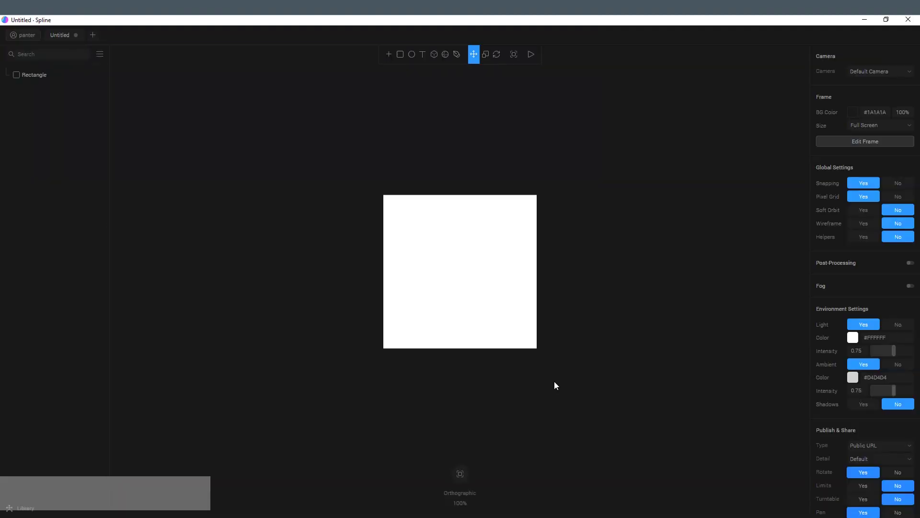
left_click_drag(493, 282, 527, 275)
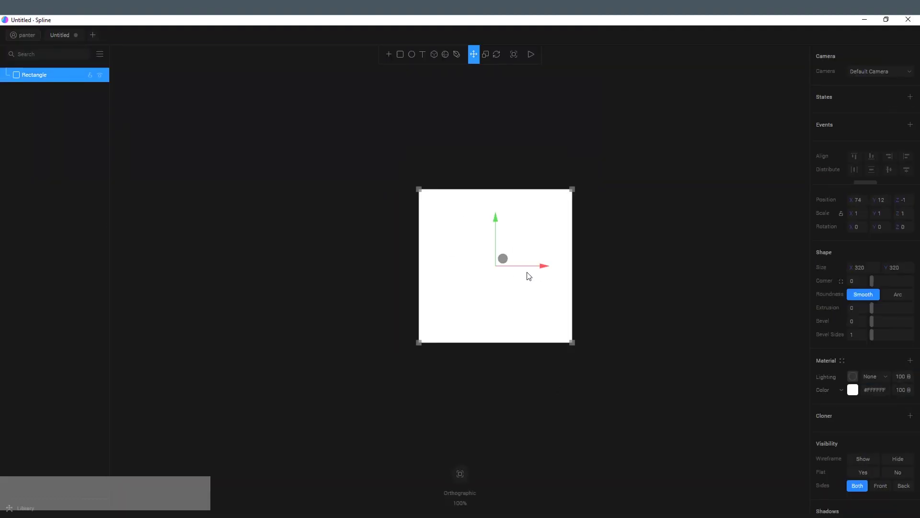
key("Delete")
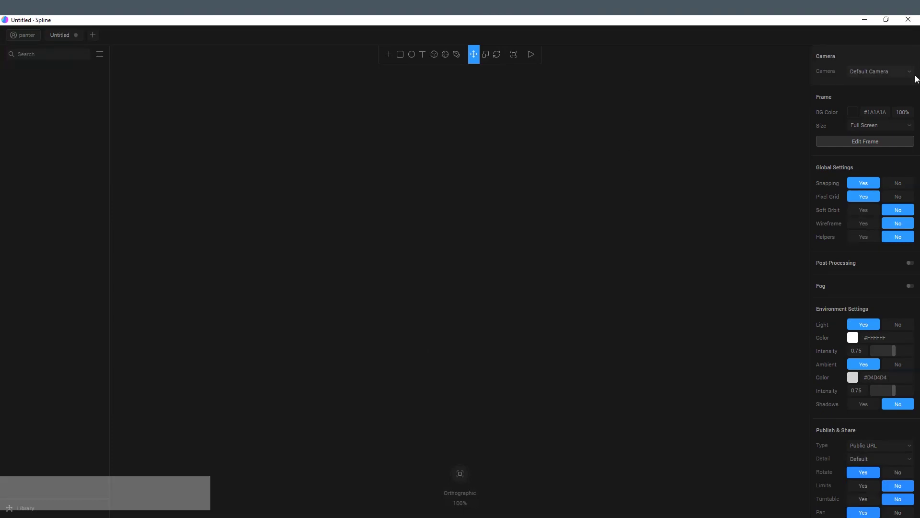
left_click(852, 113)
scroll(792, 324, "down", 2)
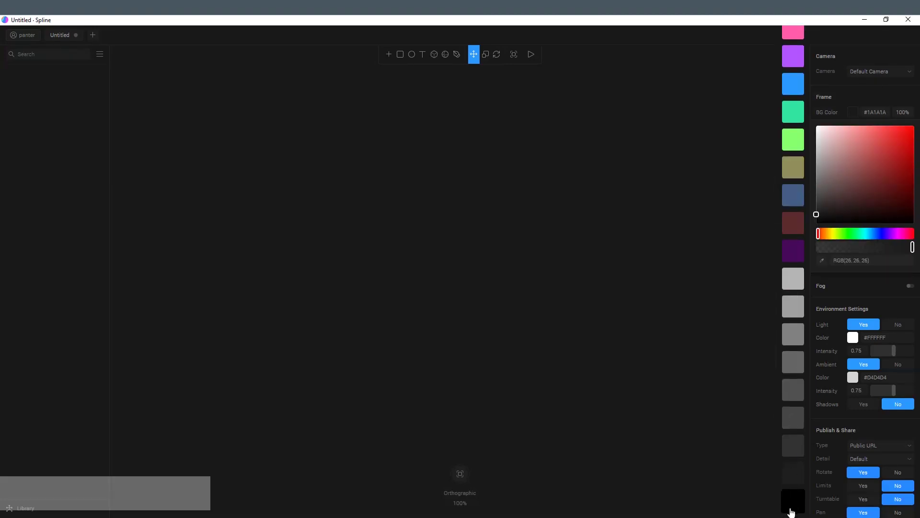
left_click(794, 504)
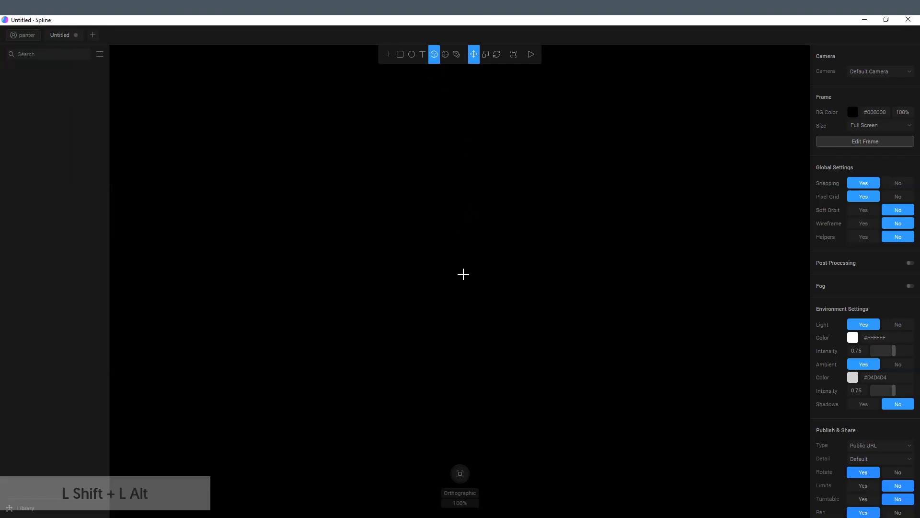
Draw a cube at the canvas centre and round its corners to 23
left_click_drag(463, 274, 555, 335, "alt+shift")
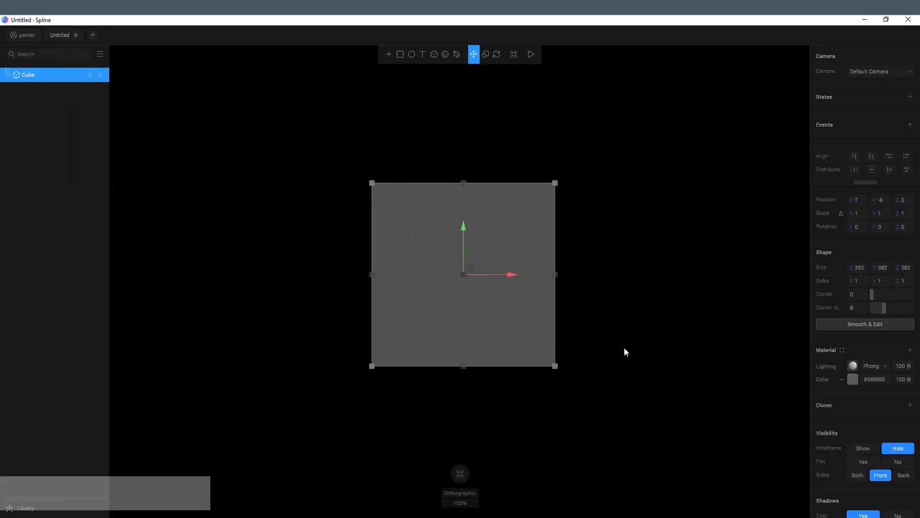
left_click(684, 280)
left_click_drag(684, 280, 656, 322, "alt")
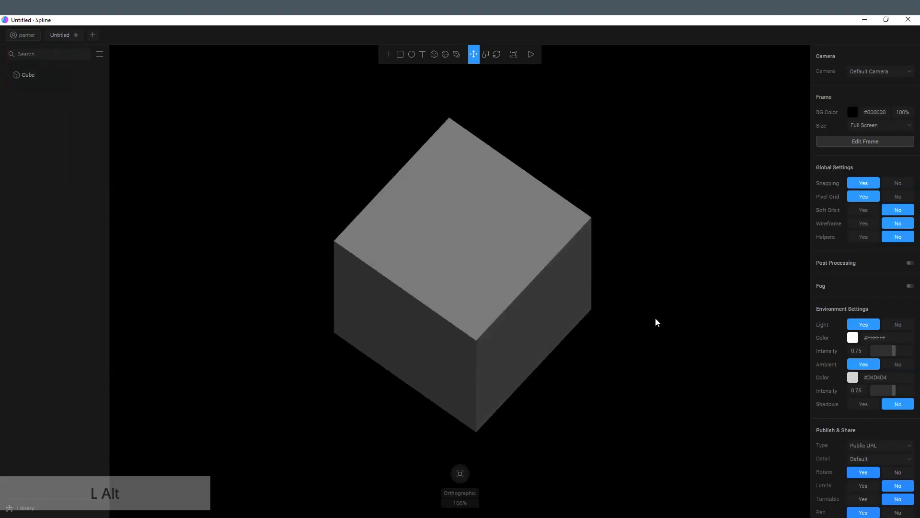
left_click(502, 260)
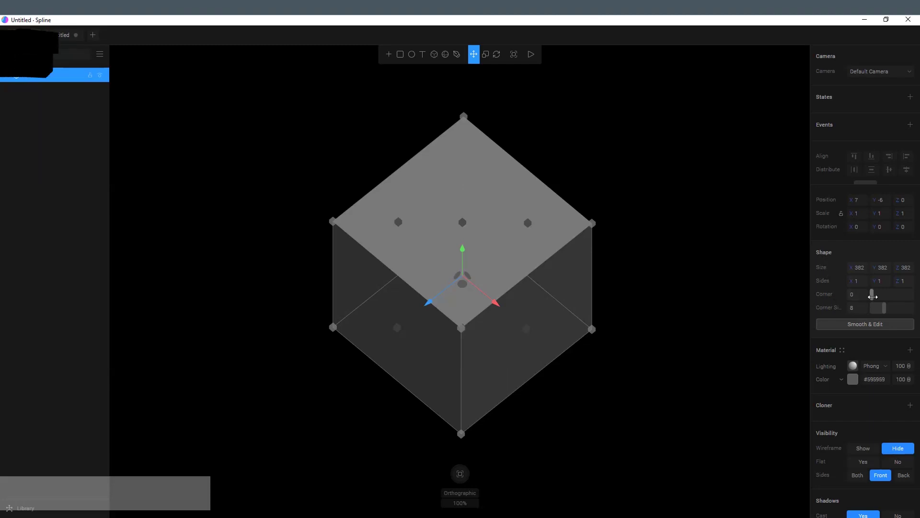
left_click_drag(871, 295, 878, 297)
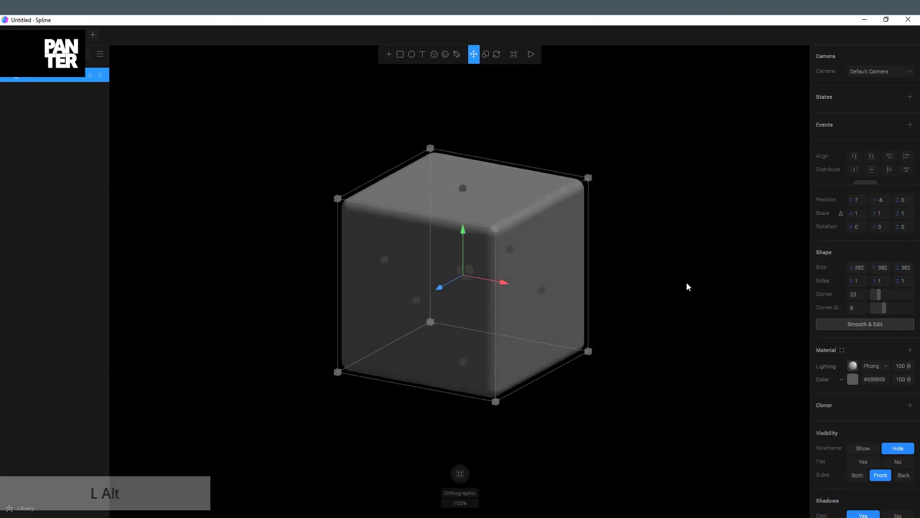
left_click_drag(679, 314, 681, 291)
scroll(857, 393, "down", 1)
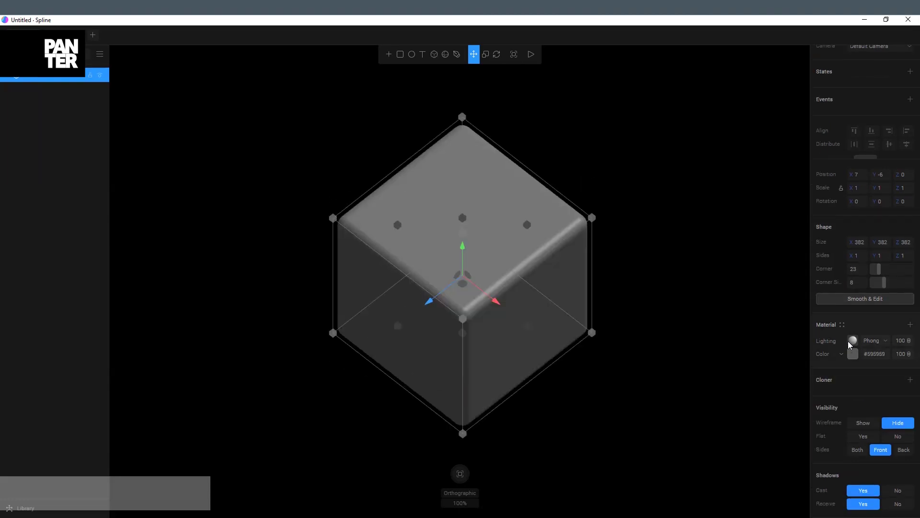
Give the cube a Physical material with low roughness and raised metalness, then orbit to check
left_click(883, 342)
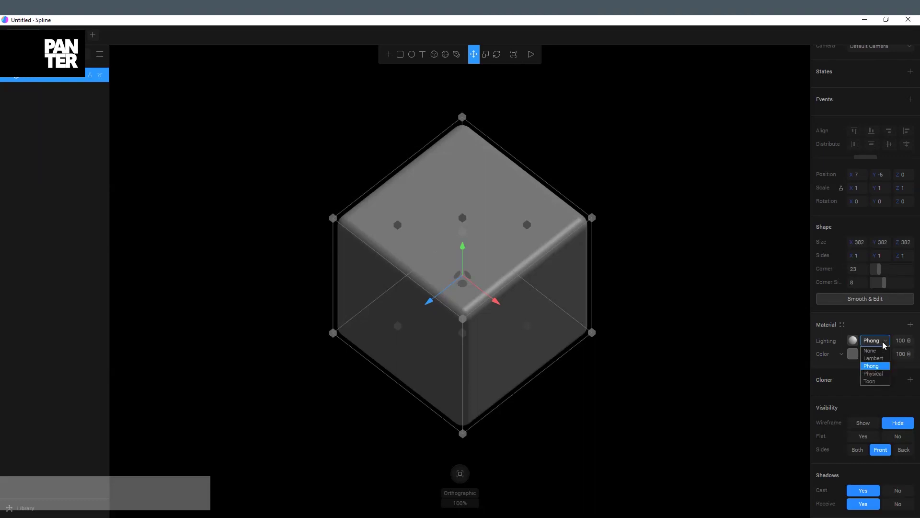
left_click(882, 376)
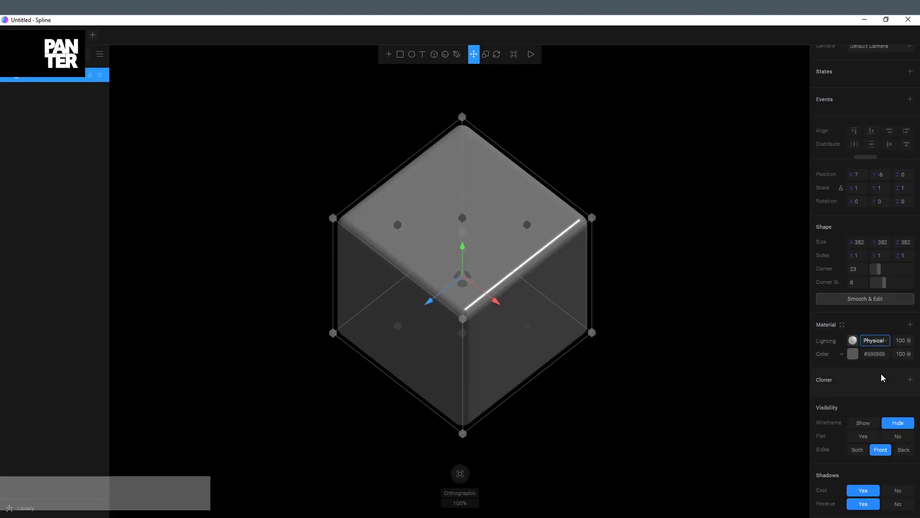
left_click(854, 345)
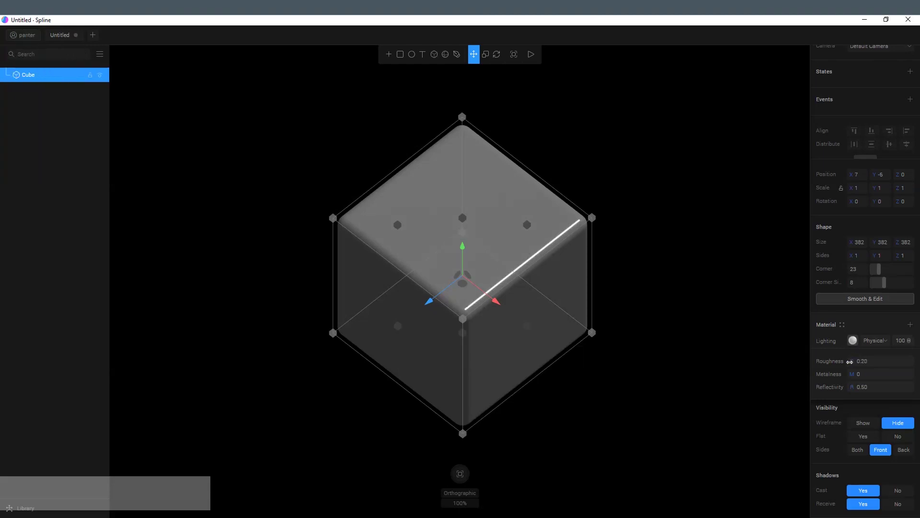
left_click_drag(850, 361, 852, 361)
left_click_drag(854, 375, 616, 323)
left_click(646, 389)
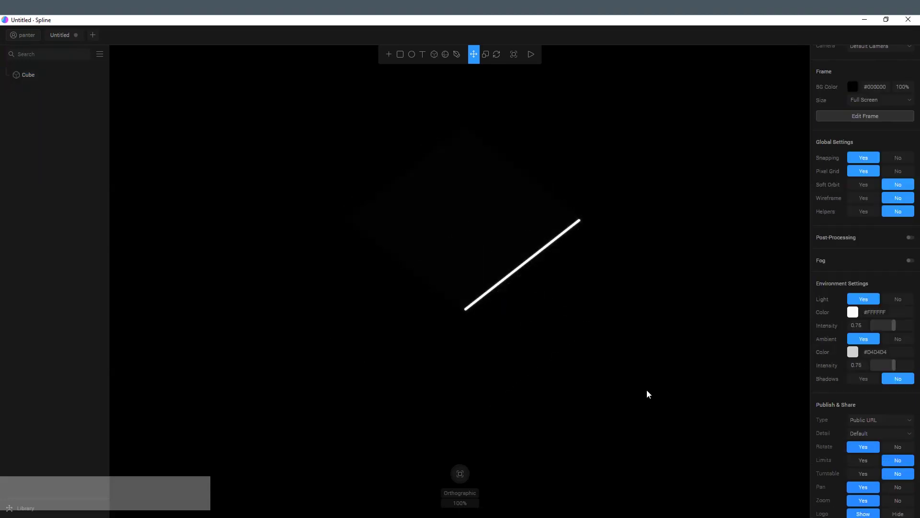
mouse_move(630, 370)
left_mouse_down("alt")
mouse_move(631, 337)
mouse_move(643, 330)
mouse_move(680, 348)
mouse_move(686, 390)
mouse_move(642, 351)
mouse_move(630, 380)
mouse_move(630, 259)
left_mouse_up("alt")
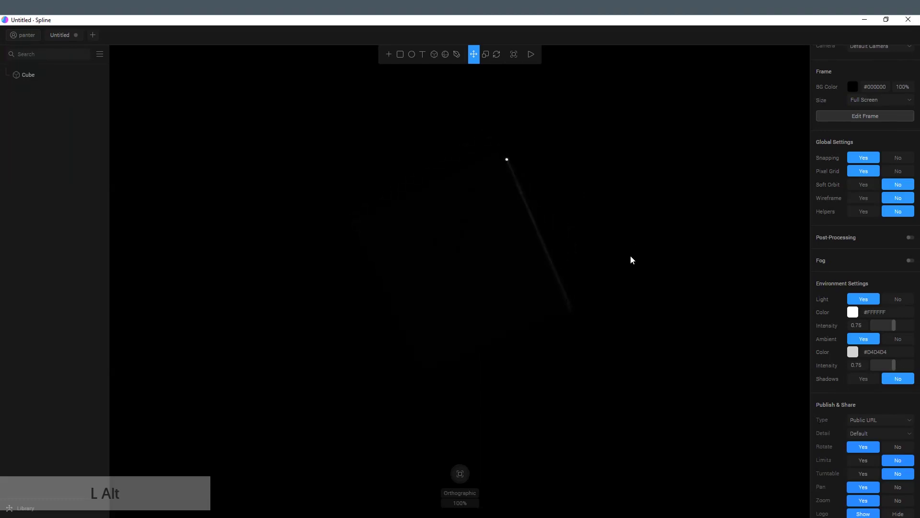
Add a directional light from the front view and move it right along X
left_click(460, 473)
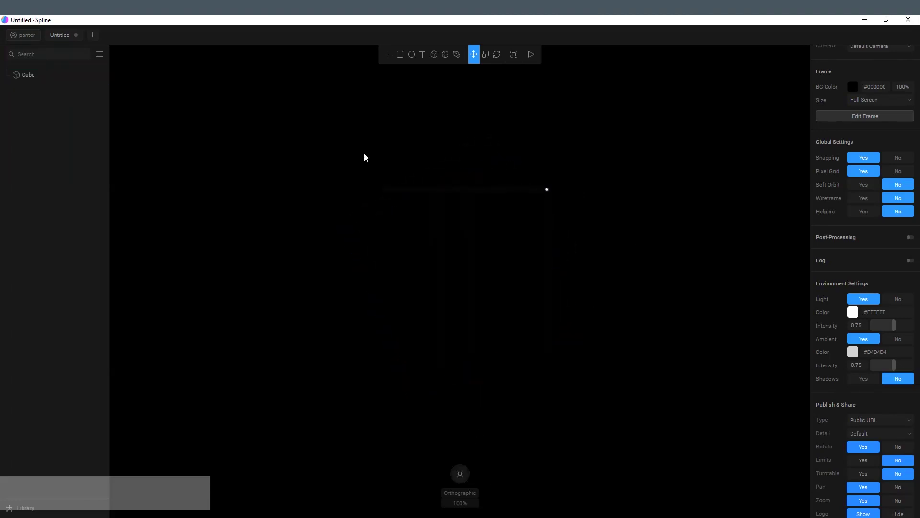
left_click(387, 58)
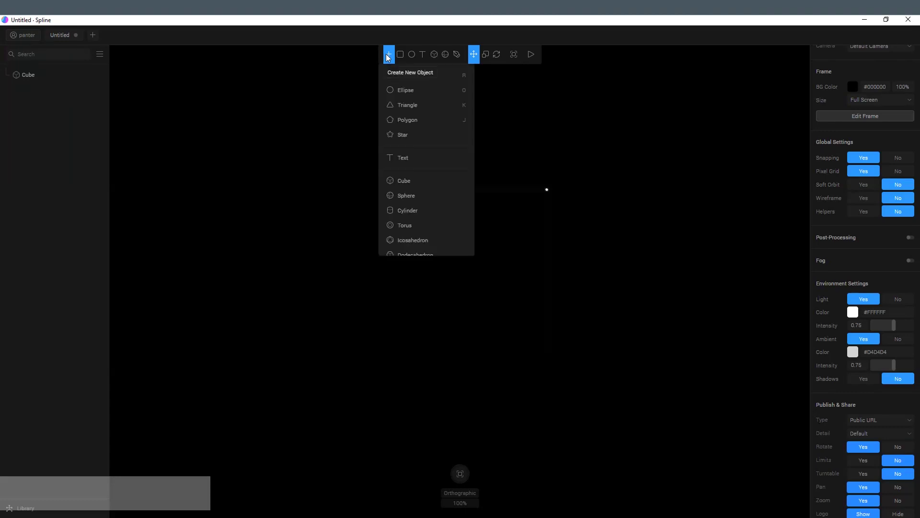
scroll(380, 142, "down", 2)
scroll(387, 166, "down", 3)
scroll(388, 169, "down", 2)
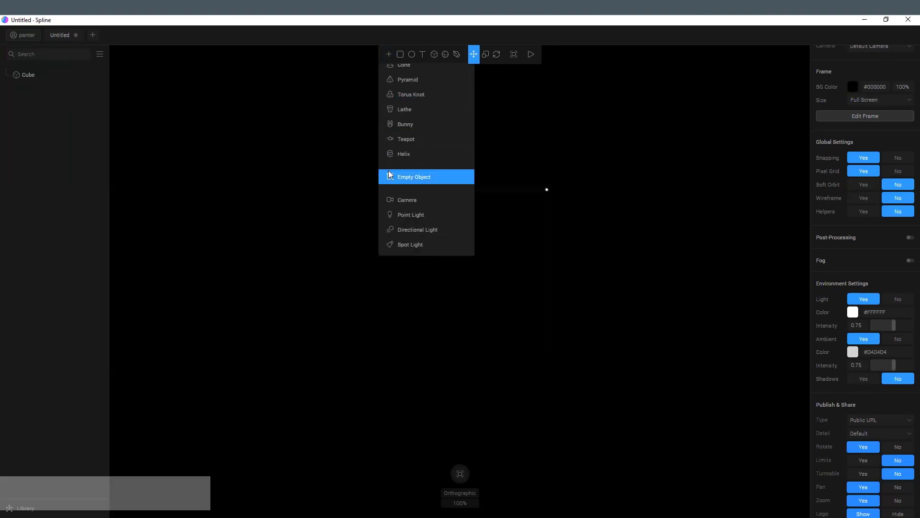
left_click(422, 234)
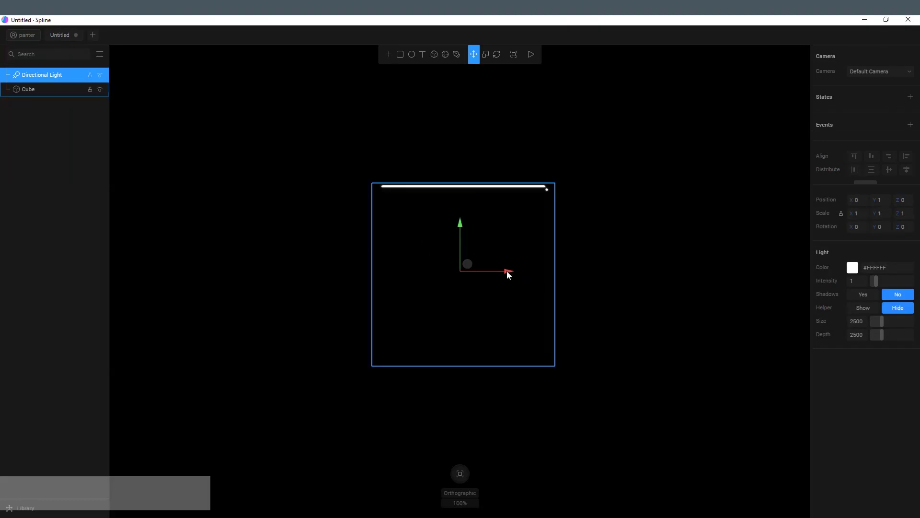
left_click_drag(507, 274, 705, 239)
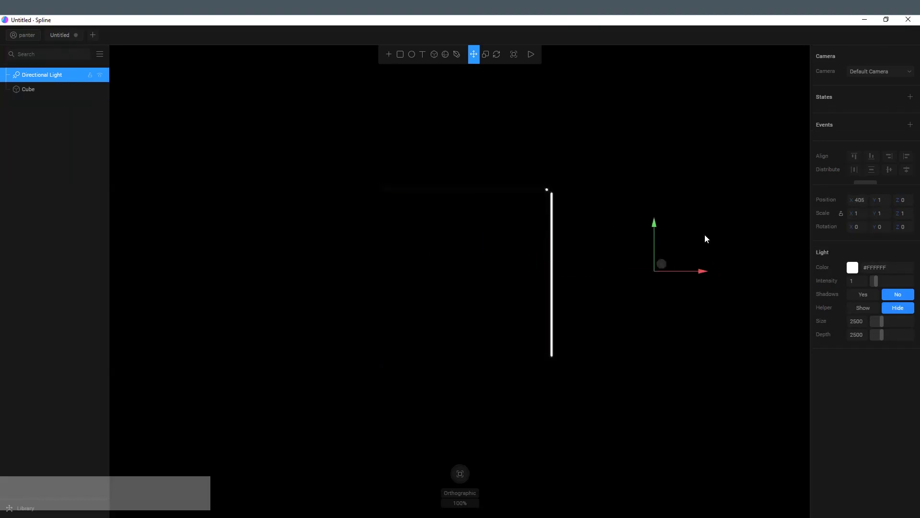
Lower the light and push it back along depth so it sits beside the cube
left_click_drag(701, 171, 633, 211)
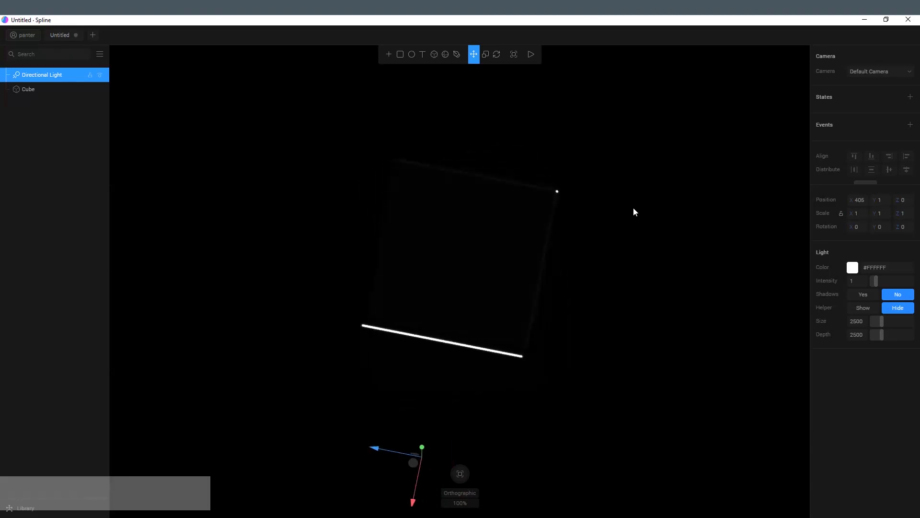
left_click_drag(633, 209, 582, 257, "alt")
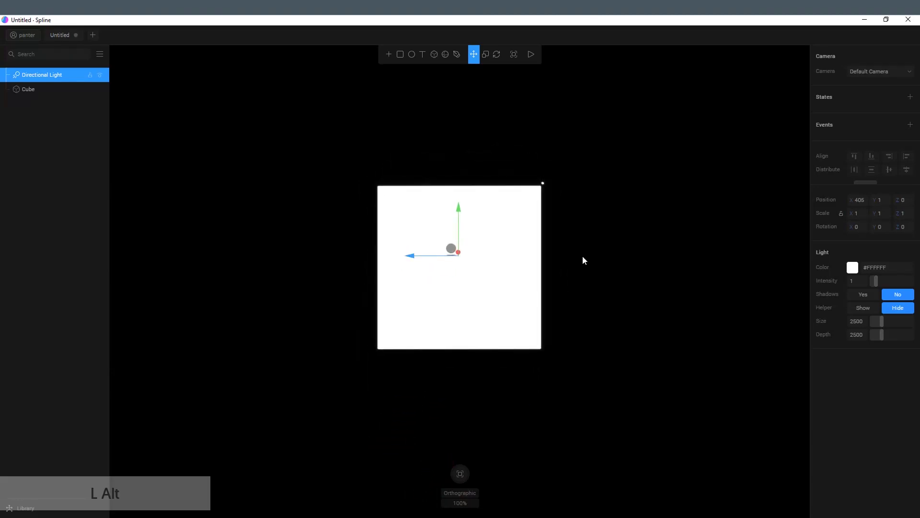
left_click_drag(459, 213, 460, 230)
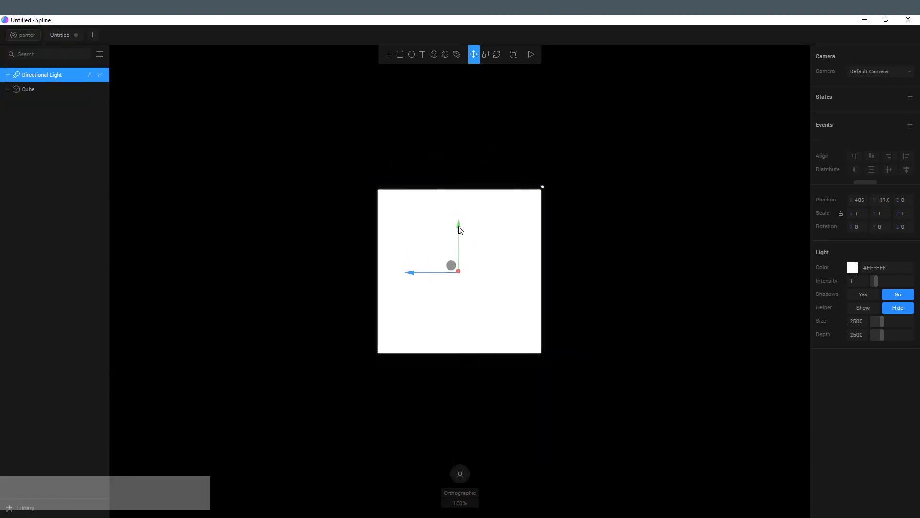
left_click_drag(413, 274, 487, 278)
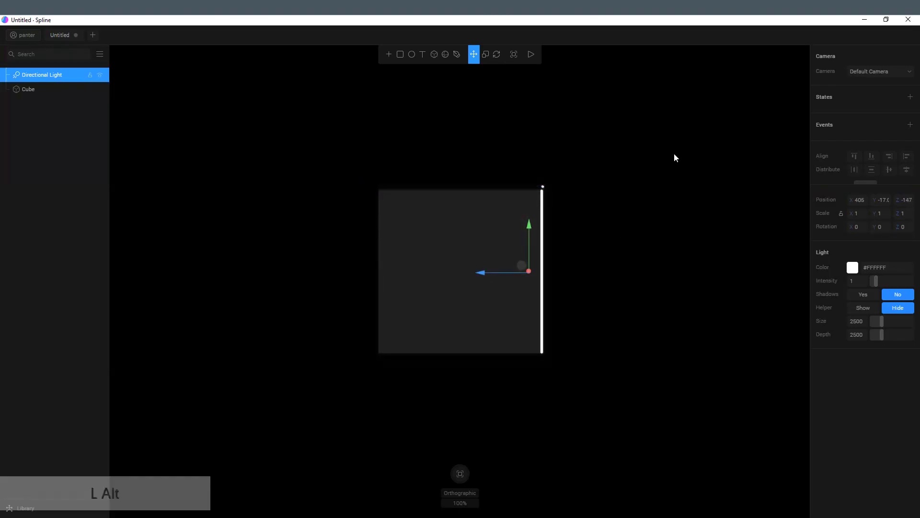
left_click_drag(675, 157, 680, 214, "alt")
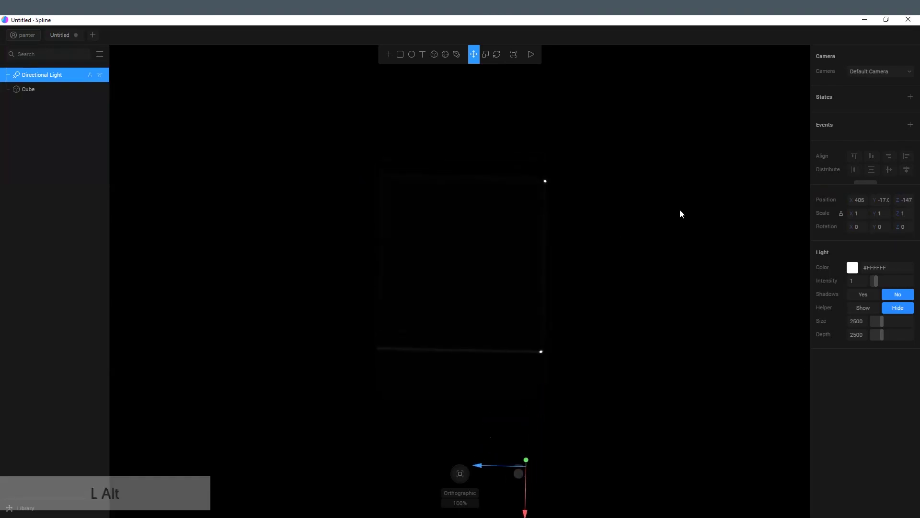
scroll(667, 224, "down", 2)
key("space")
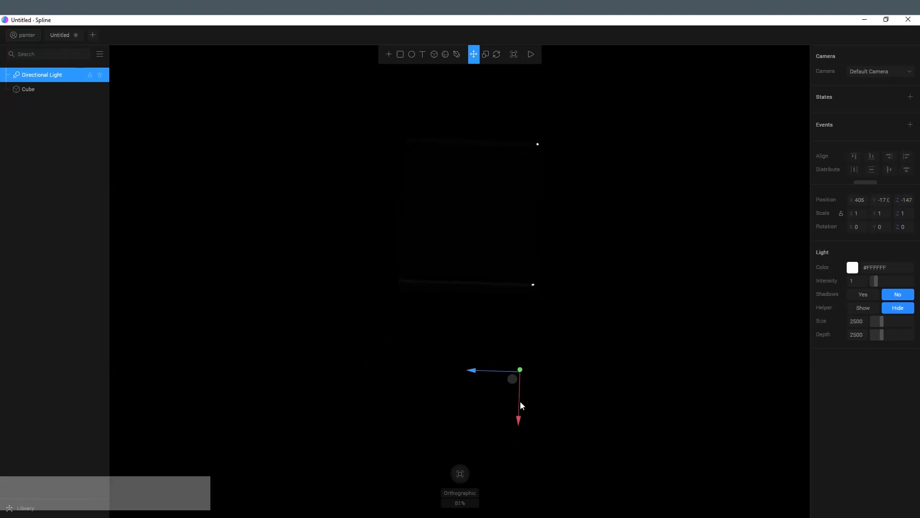
left_click_drag(520, 406, 588, 311, "alt")
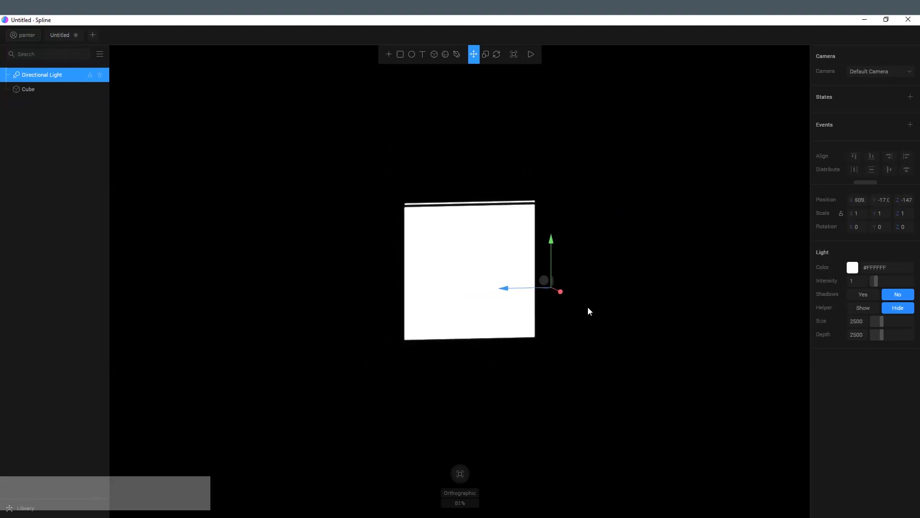
Tint the directional light teal and view the cube edge-on
left_click(852, 268)
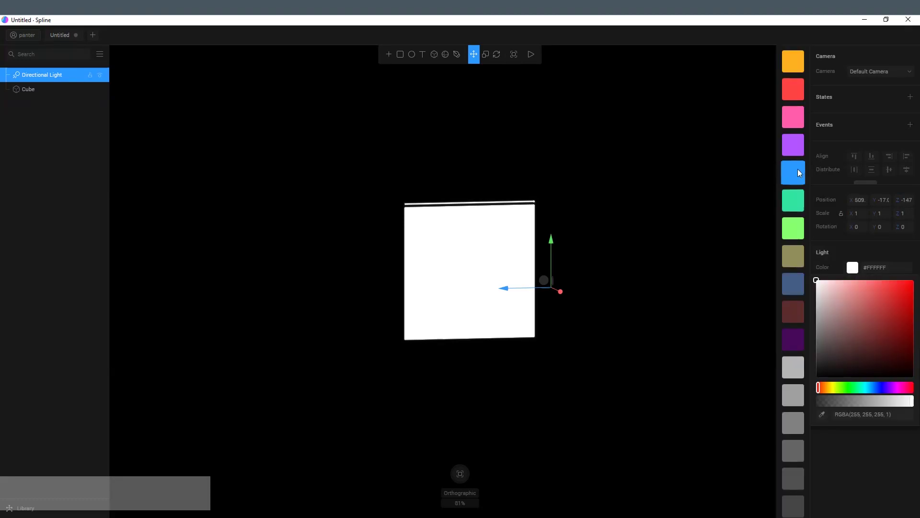
left_click(788, 206)
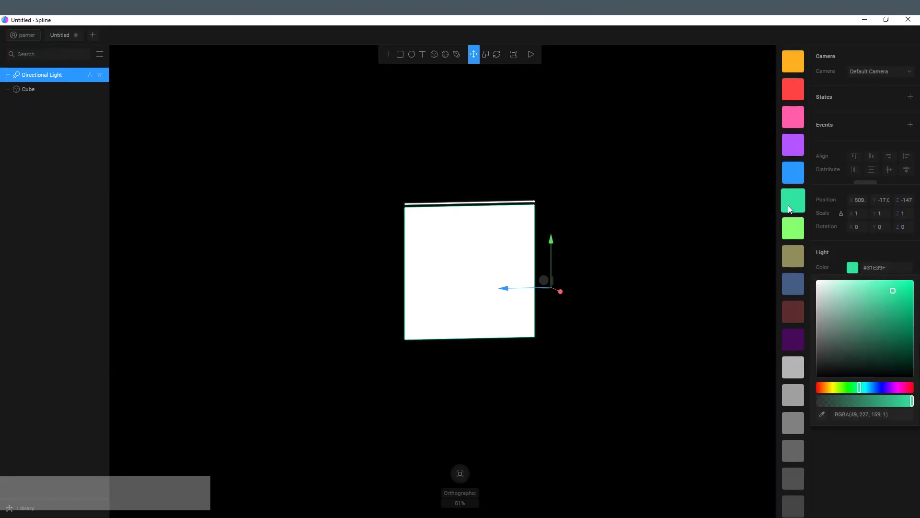
left_click(734, 258)
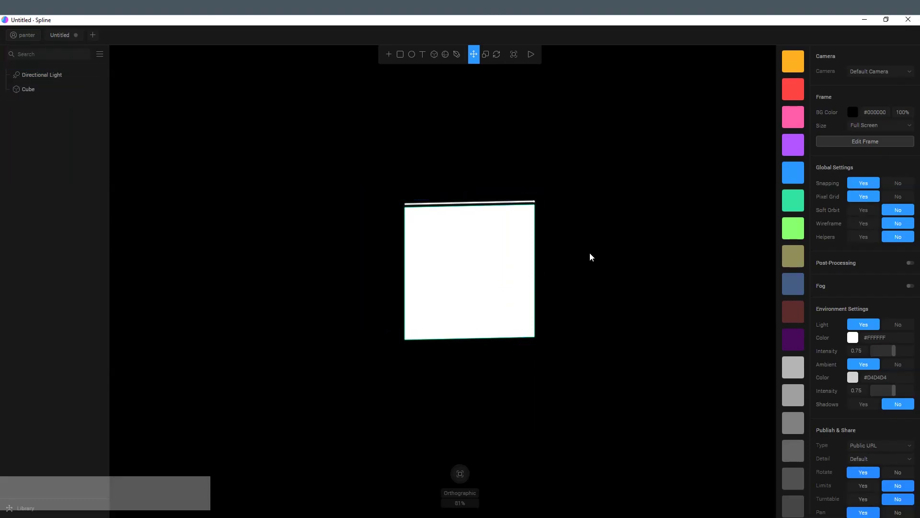
mouse_move(670, 268)
left_mouse_down("alt")
mouse_move(666, 300)
mouse_move(660, 253)
mouse_move(695, 257)
mouse_move(688, 278)
mouse_move(687, 258)
mouse_move(703, 270)
mouse_move(718, 266)
mouse_move(679, 278)
mouse_move(670, 257)
mouse_move(690, 261)
mouse_move(677, 278)
mouse_move(687, 254)
mouse_move(705, 262)
mouse_move(680, 267)
left_mouse_up("alt")
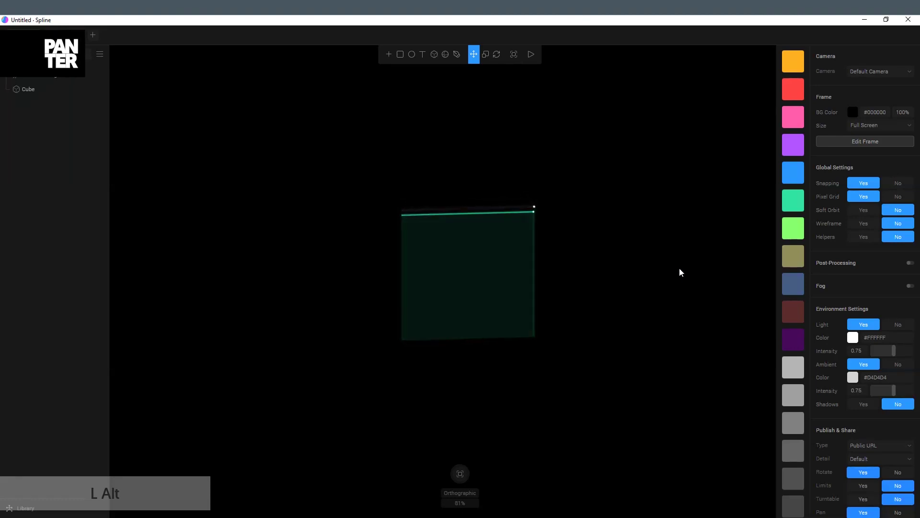
Change the light's colour to light green (#88FF6D) and check the edge glow
left_click(37, 76)
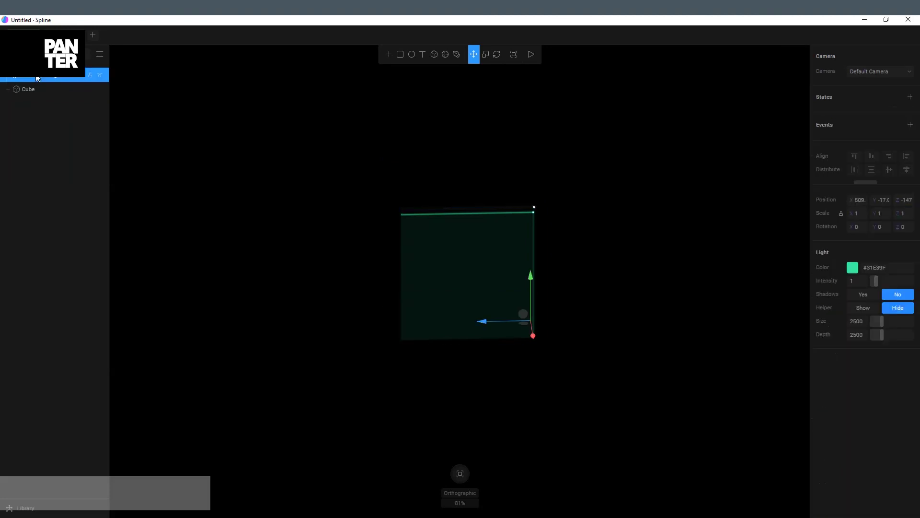
left_click(853, 267)
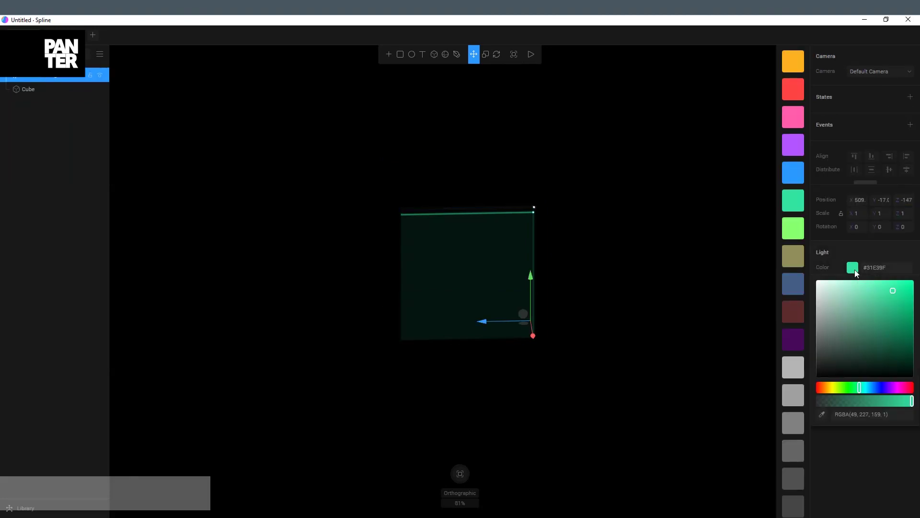
left_click(800, 232)
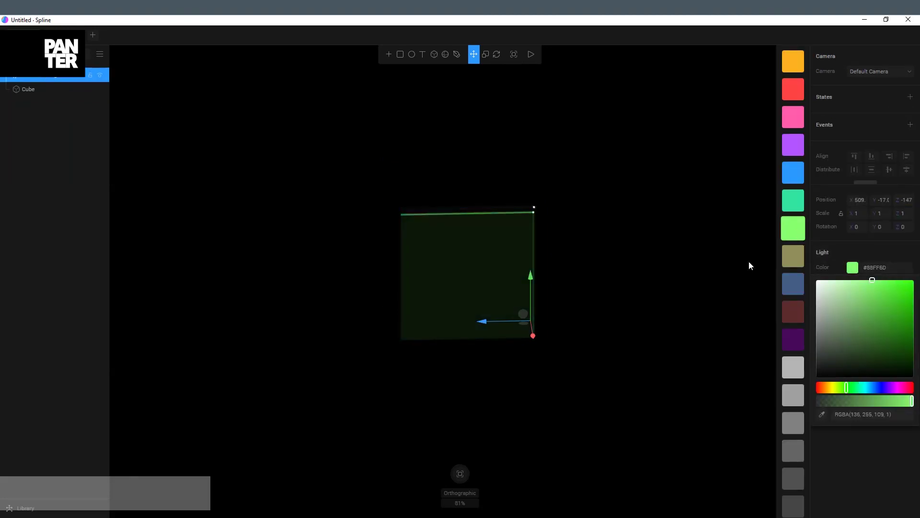
left_click(637, 280)
mouse_move(649, 294)
left_mouse_down()
mouse_move(633, 280)
mouse_move(677, 288)
mouse_move(651, 325)
left_mouse_up()
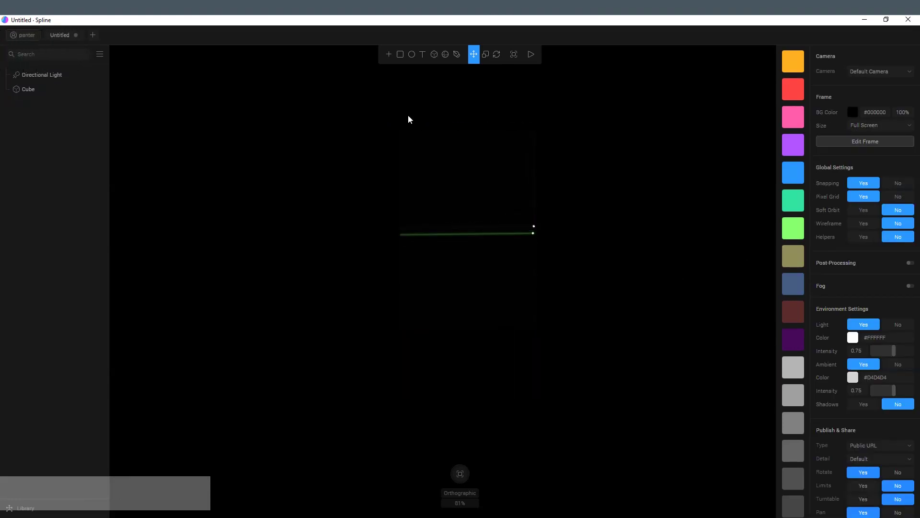
Add a second directional light and move it along X and depth beside the cube
left_click(389, 57)
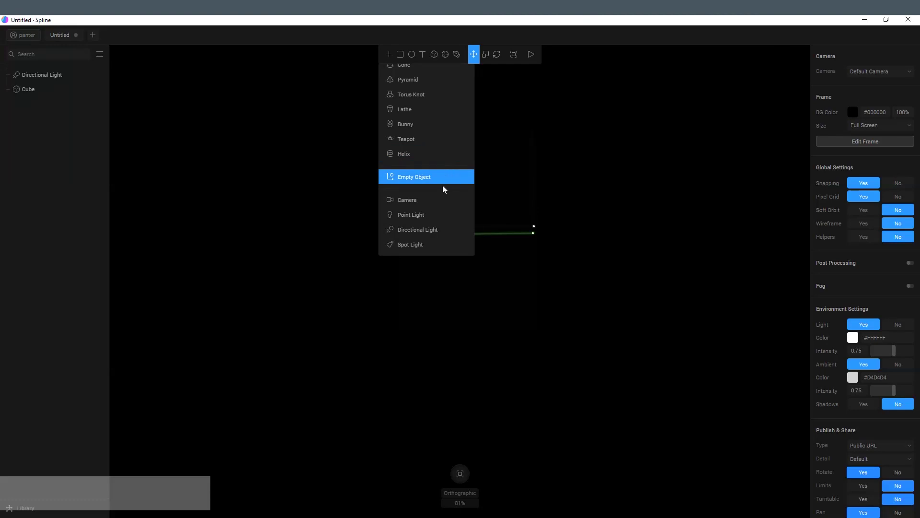
left_click(421, 233)
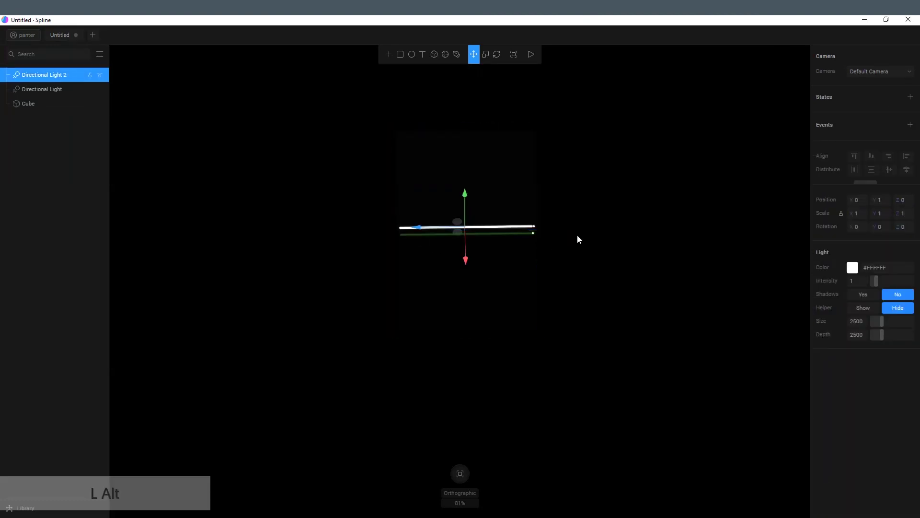
mouse_move(577, 234)
left_mouse_down("alt")
mouse_move(583, 200)
mouse_move(629, 199)
left_mouse_up("alt")
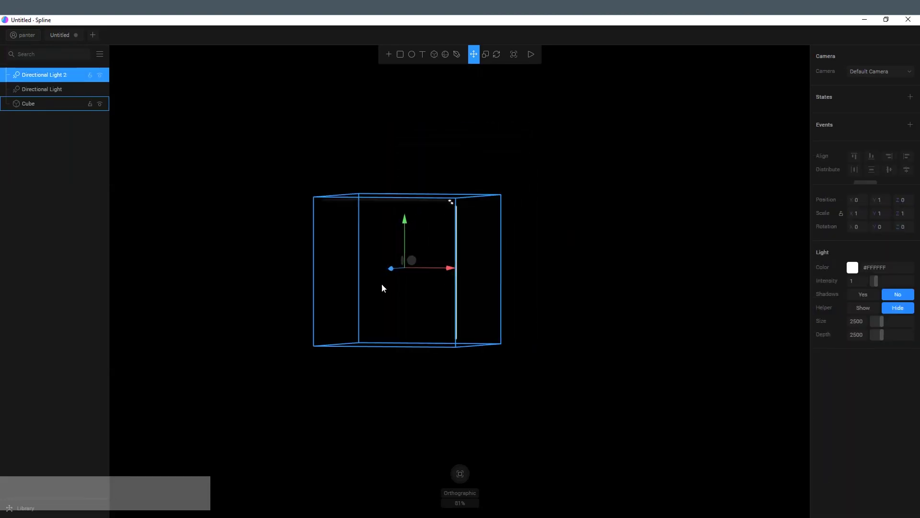
mouse_move(445, 268)
left_mouse_down()
mouse_move(640, 257)
mouse_move(656, 265)
mouse_move(630, 282)
left_mouse_up()
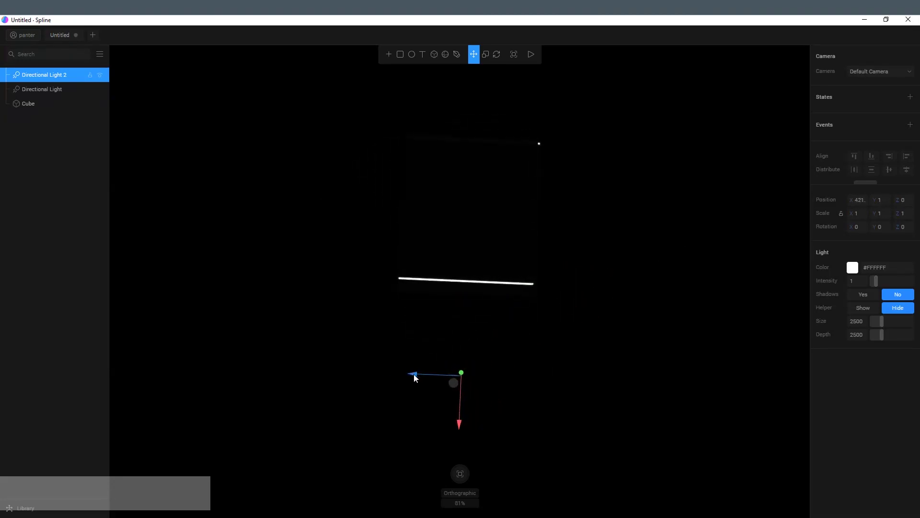
left_click_drag(413, 375, 362, 374)
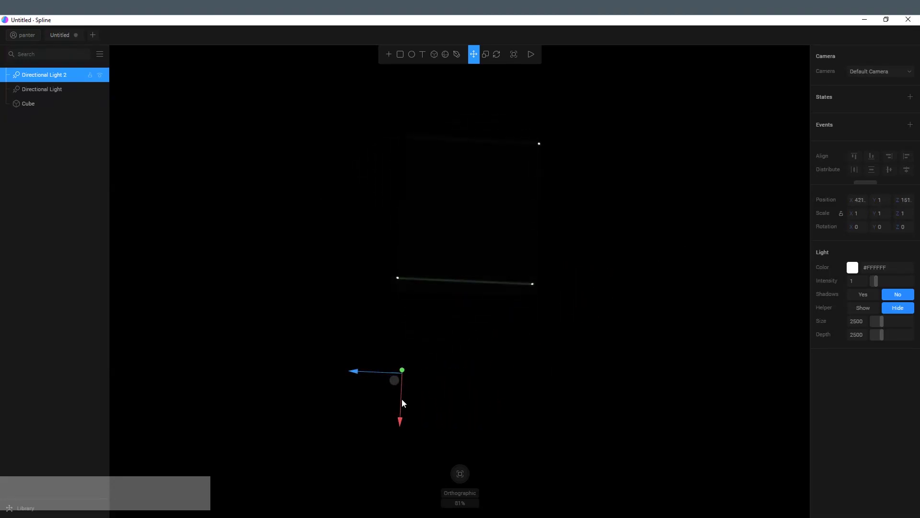
left_click_drag(401, 399, 401, 461)
left_click_drag(600, 387, 609, 333)
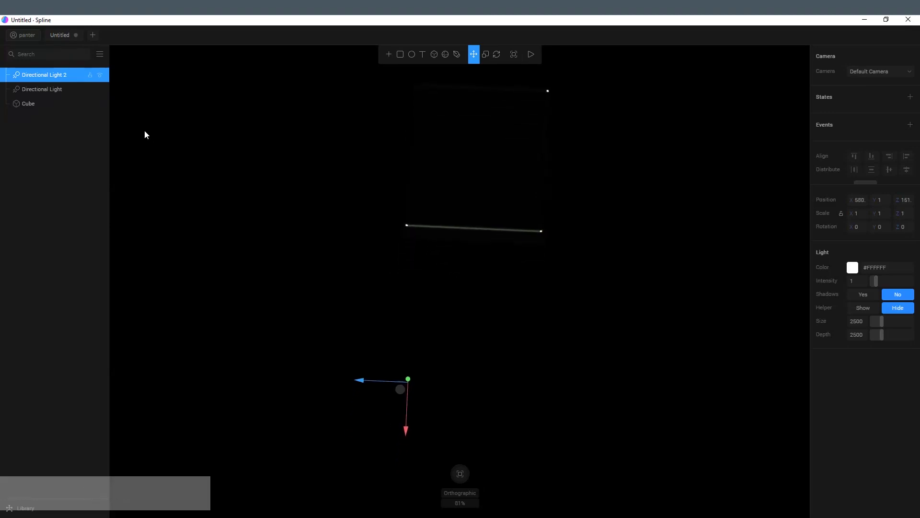
Push the first, green directional light further out along X
left_click(47, 92)
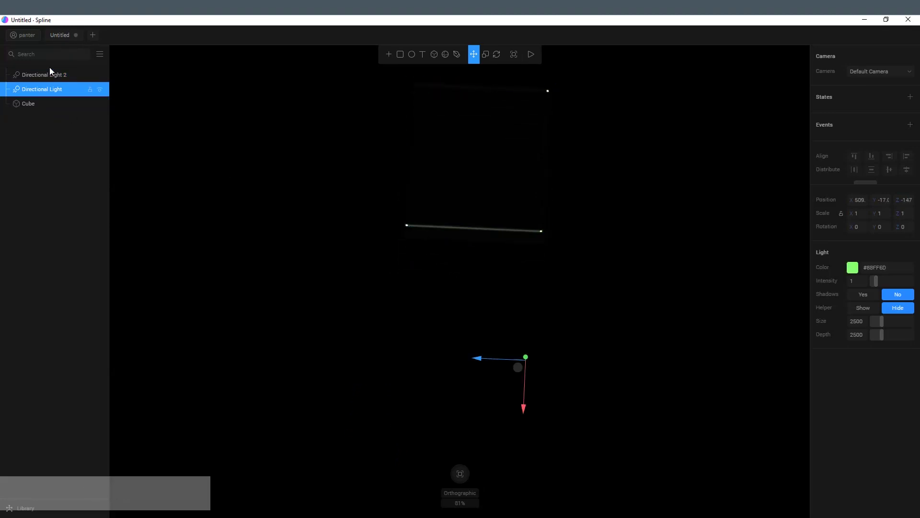
key("Escape")
left_click(50, 70)
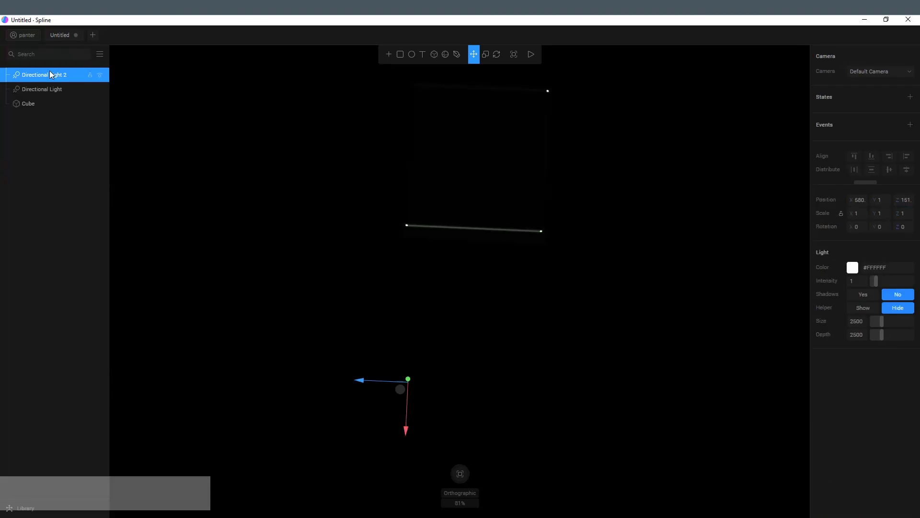
left_click(52, 94)
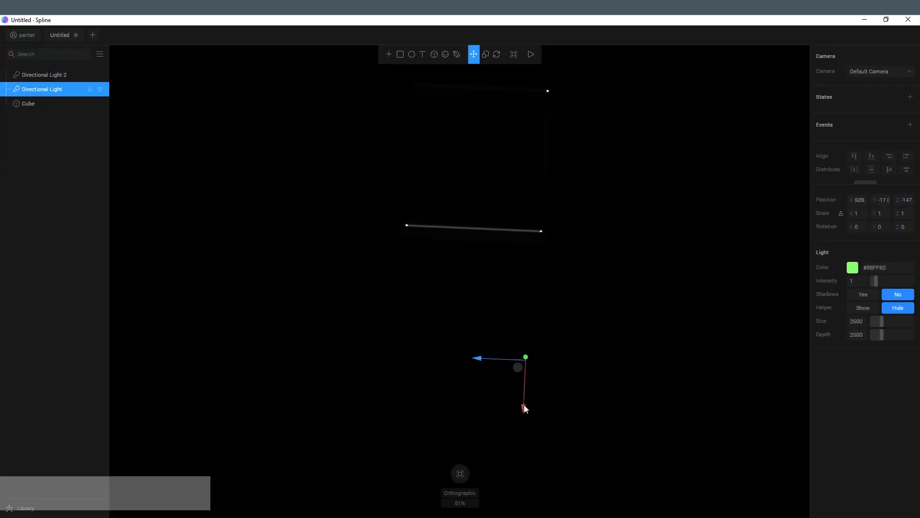
left_click_drag(525, 408, 518, 416)
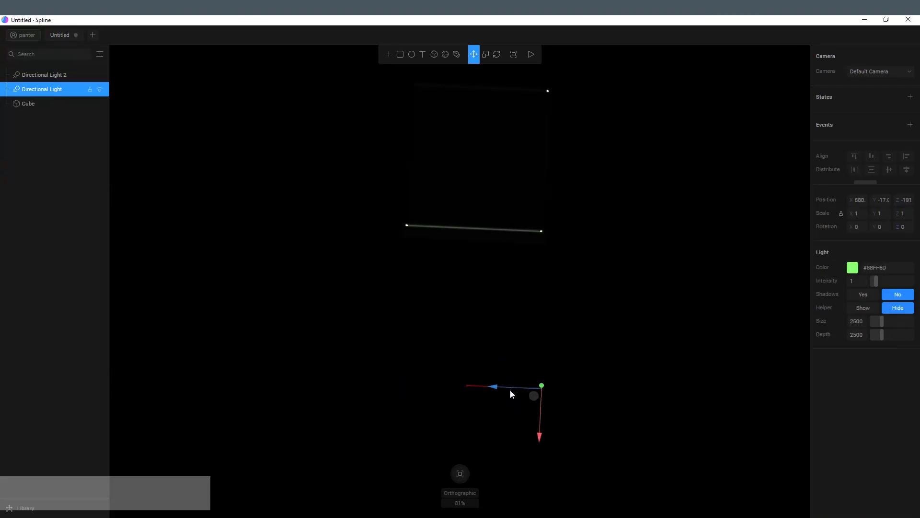
left_click(410, 394)
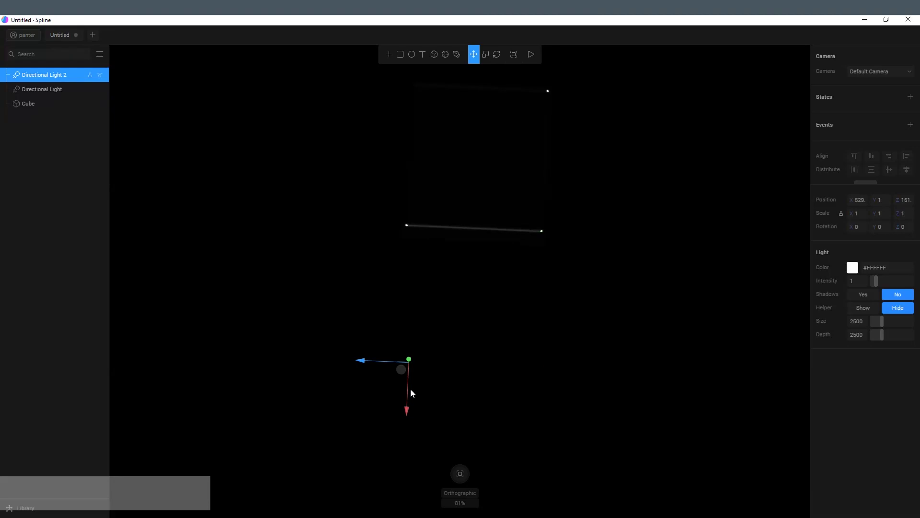
Colour Directional Light 2 red and orbit to inspect the red edge glow
left_click(851, 269)
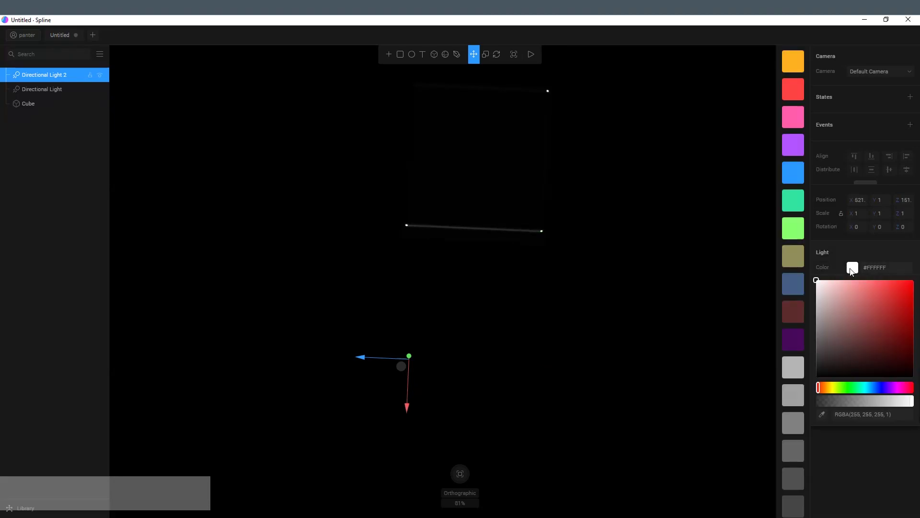
left_click(792, 90)
left_click(603, 372)
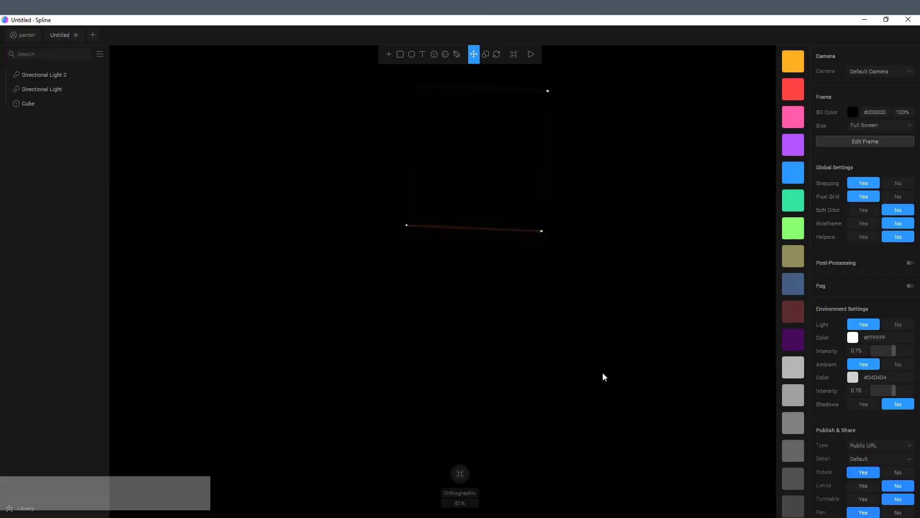
mouse_move(603, 372)
left_mouse_down("alt")
mouse_move(634, 315)
mouse_move(571, 316)
mouse_move(664, 321)
left_mouse_up("alt")
key("space")
left_click_drag(463, 236, 516, 231)
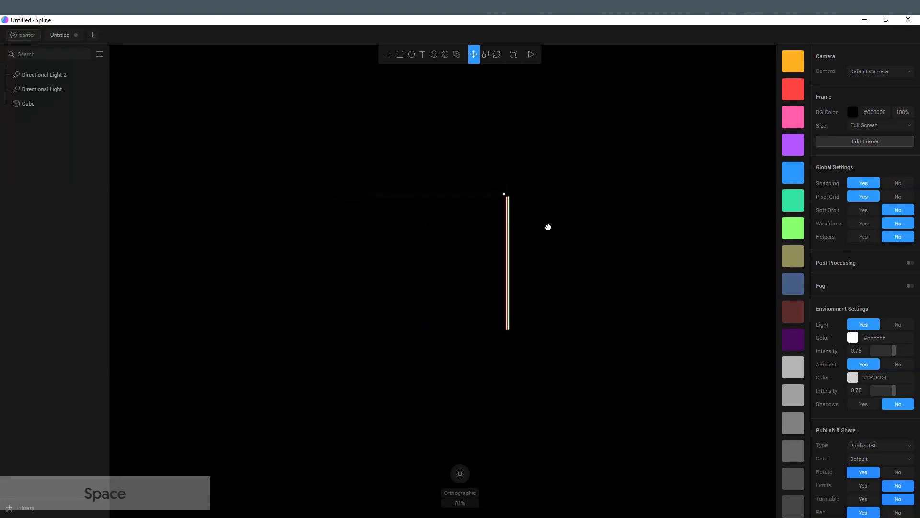
mouse_move(582, 197)
left_mouse_down("alt")
mouse_move(584, 214)
mouse_move(590, 169)
mouse_move(585, 220)
left_mouse_up("alt")
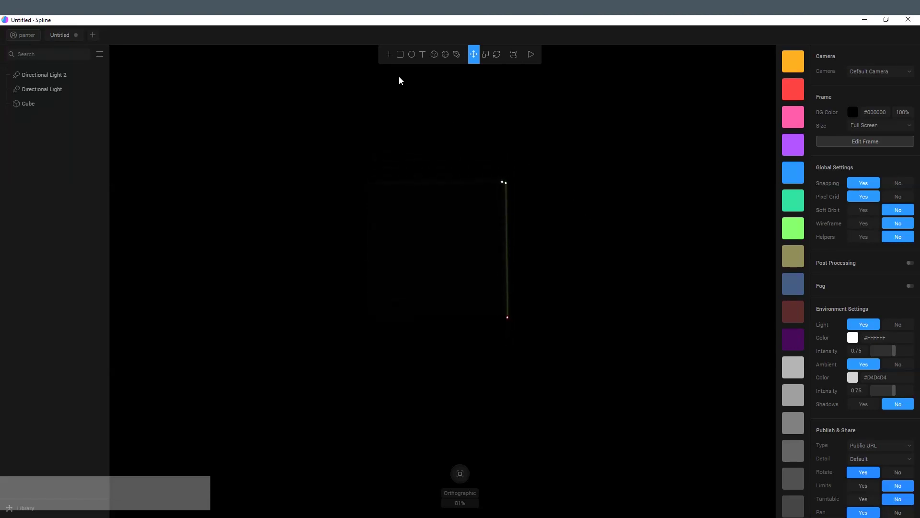
left_click(390, 54)
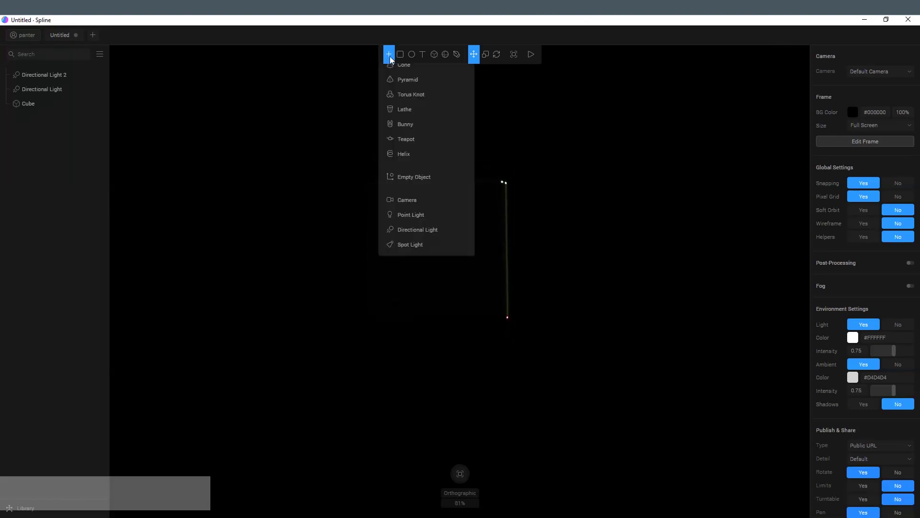
Add a third directional light, pushed back along depth and shifted slightly left
left_click(431, 228)
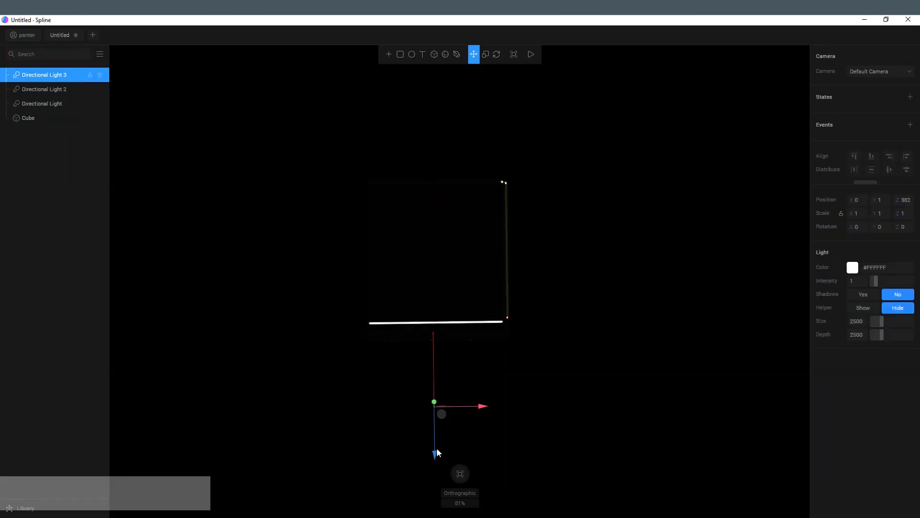
left_click_drag(436, 452, 437, 498)
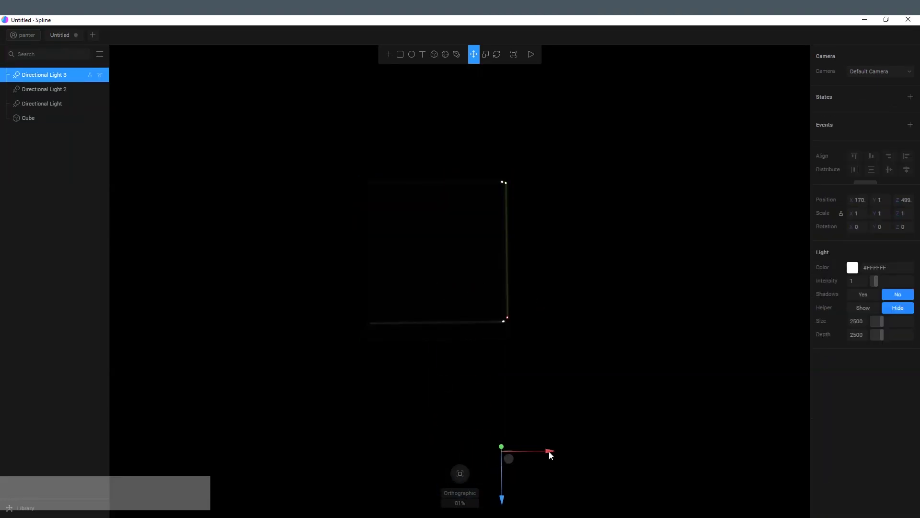
left_click_drag(558, 453, 550, 453)
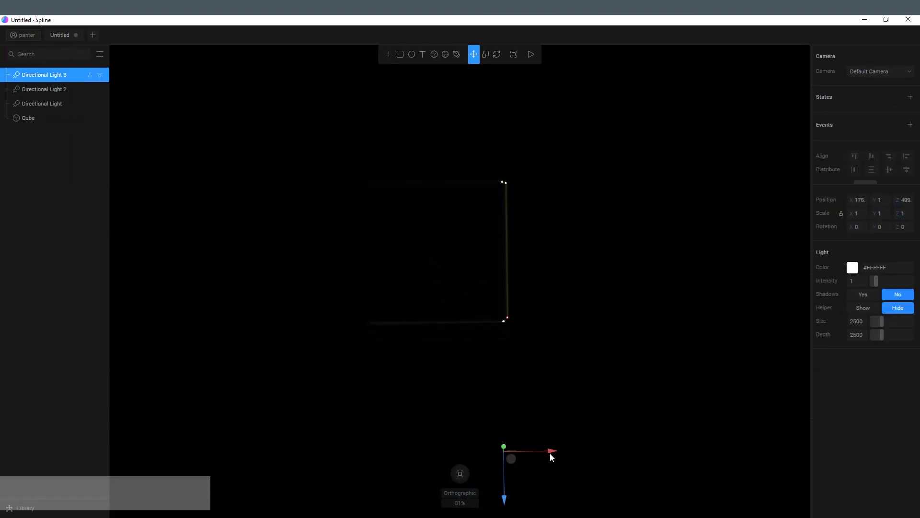
Colour the third light yellow and add a fourth light lowered toward the cube
left_click(852, 268)
left_click(796, 61)
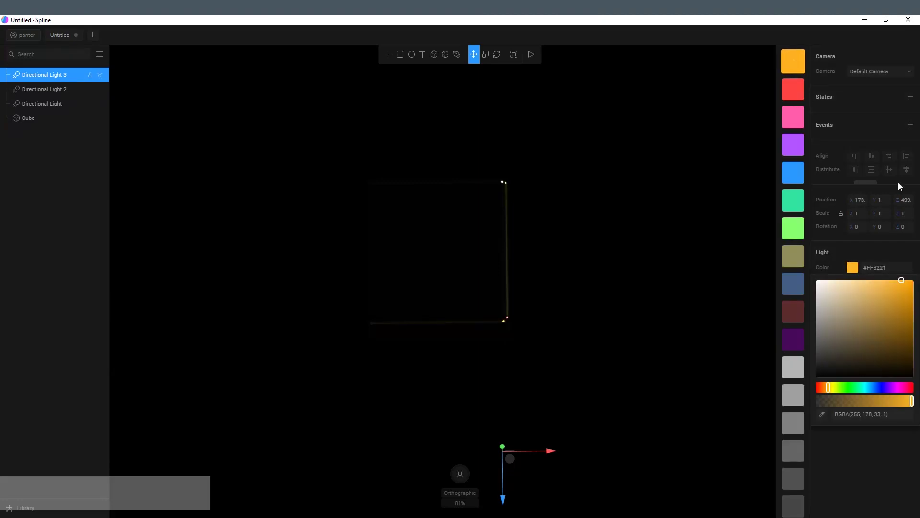
left_click_drag(825, 392, 832, 391)
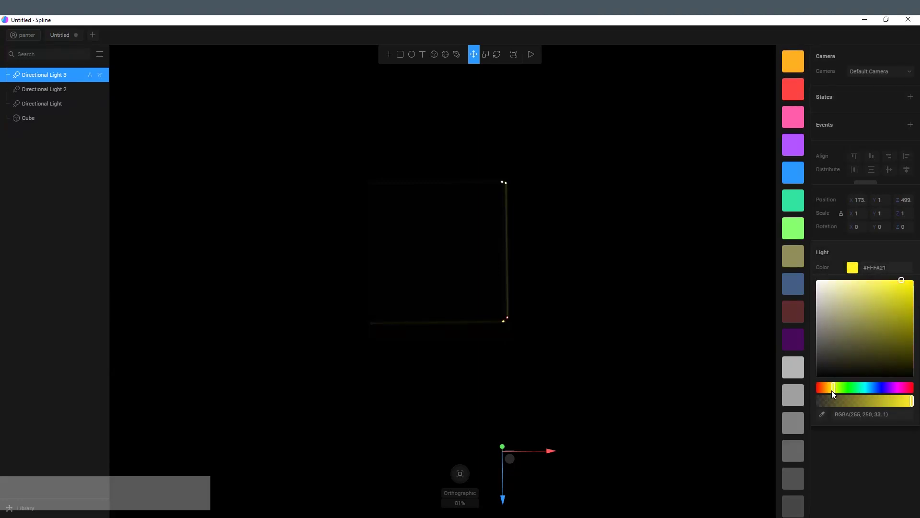
left_click(544, 226)
key("l")
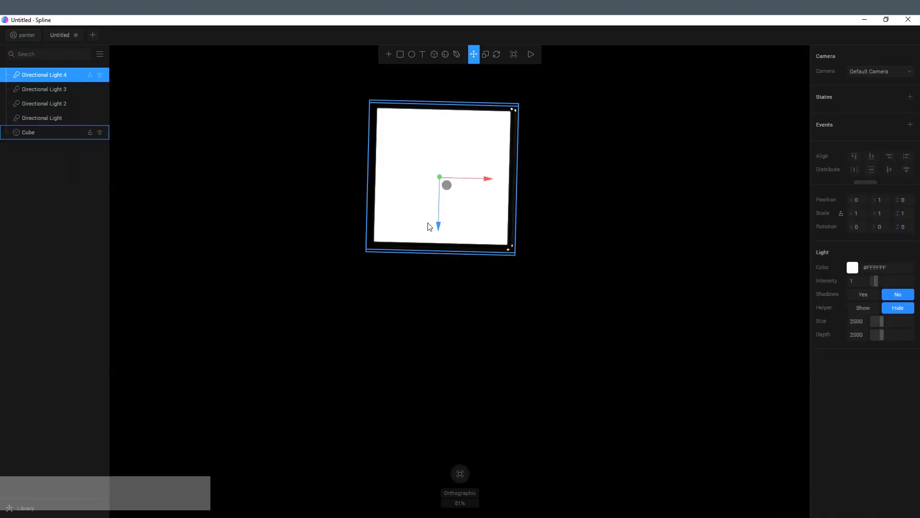
left_click_drag(434, 277, 450, 351)
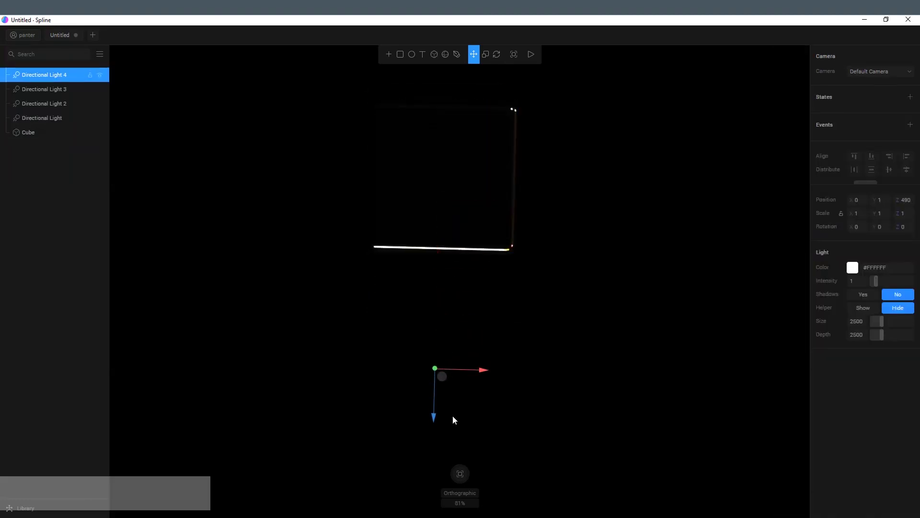
Move the fourth light along the cube's left edge and tint it blue
left_click_drag(453, 416, 429, 365)
left_click(853, 268)
left_click(883, 389)
left_click(582, 372)
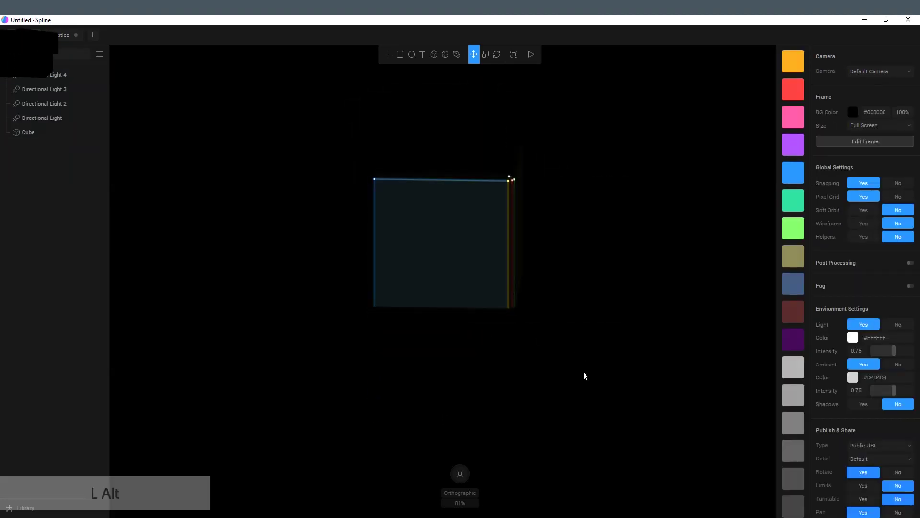
left_click_drag(694, 250, 653, 202, "alt")
Add another directional light and tint it green
left_click(389, 54)
left_click(442, 230)
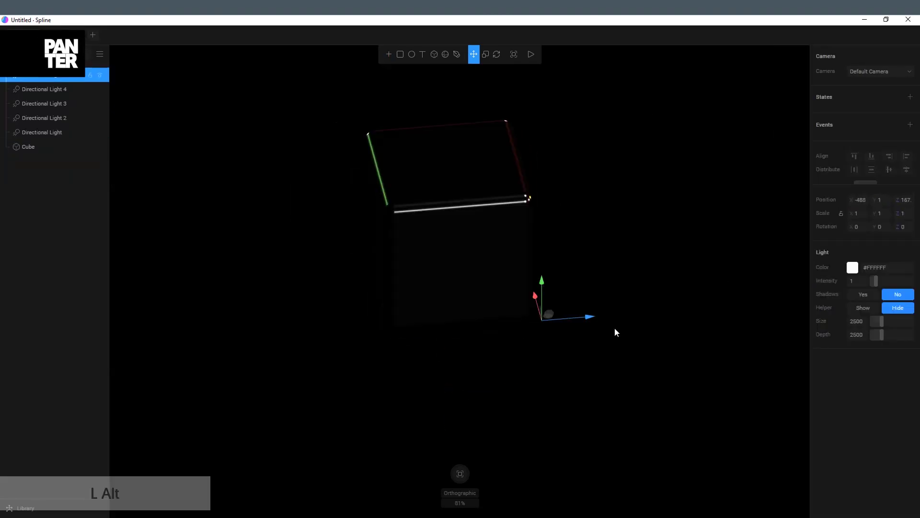
left_click_drag(441, 230, 647, 337, "alt")
left_click(853, 268)
left_click(791, 242)
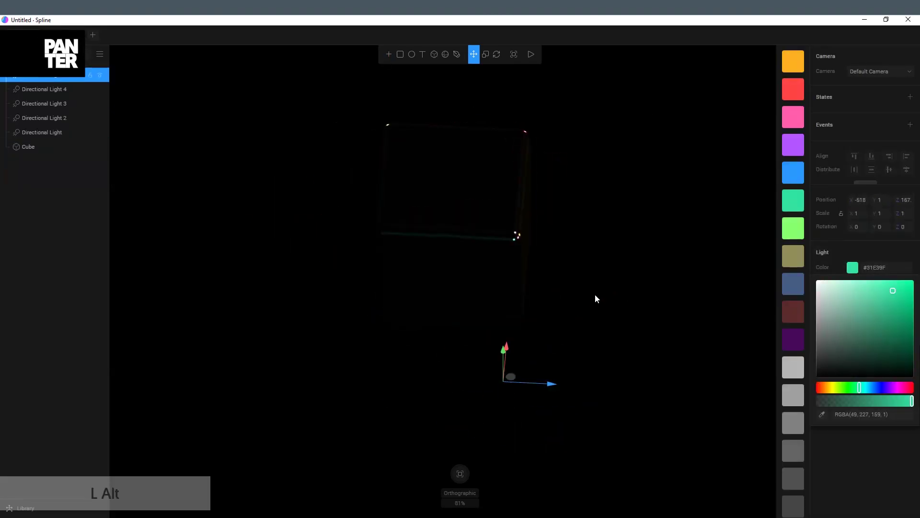
Add another directional light and tint it orange
left_click(389, 54)
left_click(406, 372)
mouse_move(405, 371)
left_mouse_down("alt")
mouse_move(603, 327)
mouse_move(407, 338)
left_mouse_up("alt")
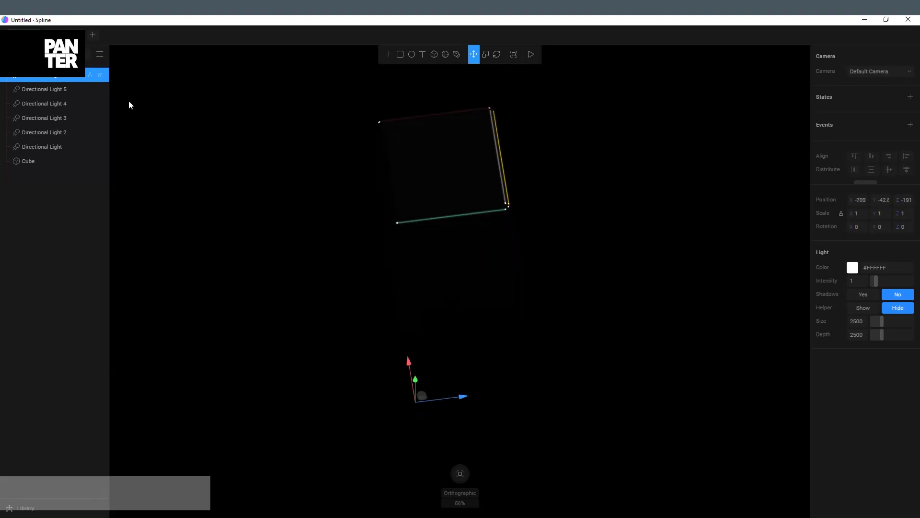
left_click(43, 117)
left_click(43, 75)
mouse_move(413, 419)
left_mouse_down("alt")
mouse_move(532, 289)
mouse_move(525, 299)
left_mouse_up("alt")
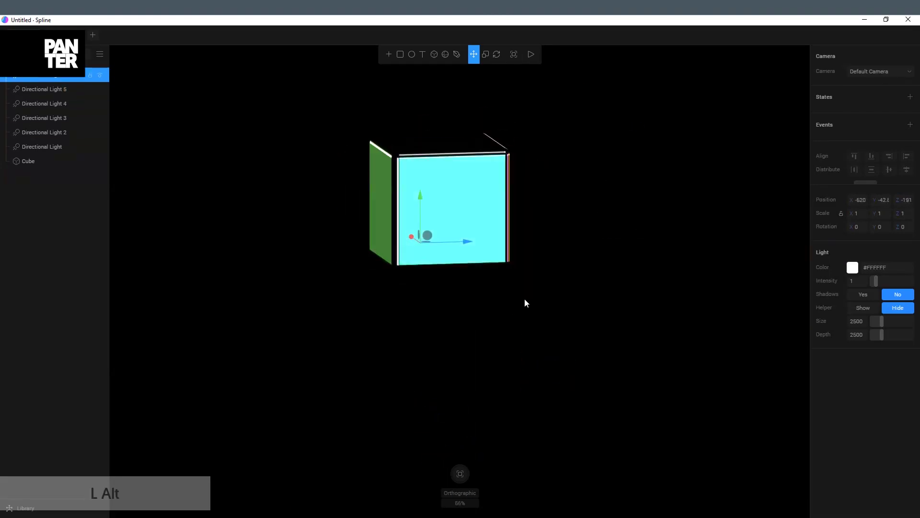
left_click(852, 268)
left_click(794, 63)
left_click(578, 283)
left_click_drag(577, 287, 602, 202, "alt")
Add another directional light and place it along a cube edge
left_click(389, 54)
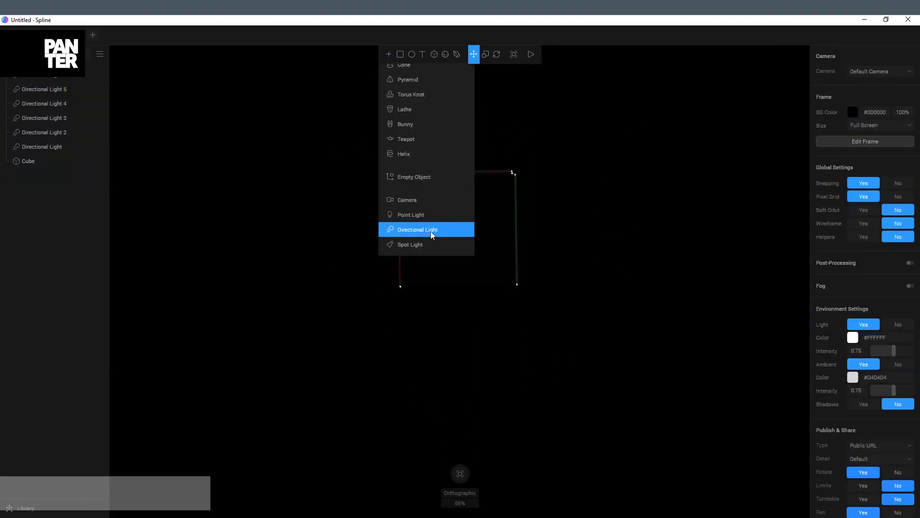
left_click(431, 231)
left_click(499, 399)
left_click_drag(499, 399, 573, 380, "alt")
Add a final directional light on a cube edge and tint it yellow
left_click(389, 54)
left_click(401, 108)
left_click(411, 176)
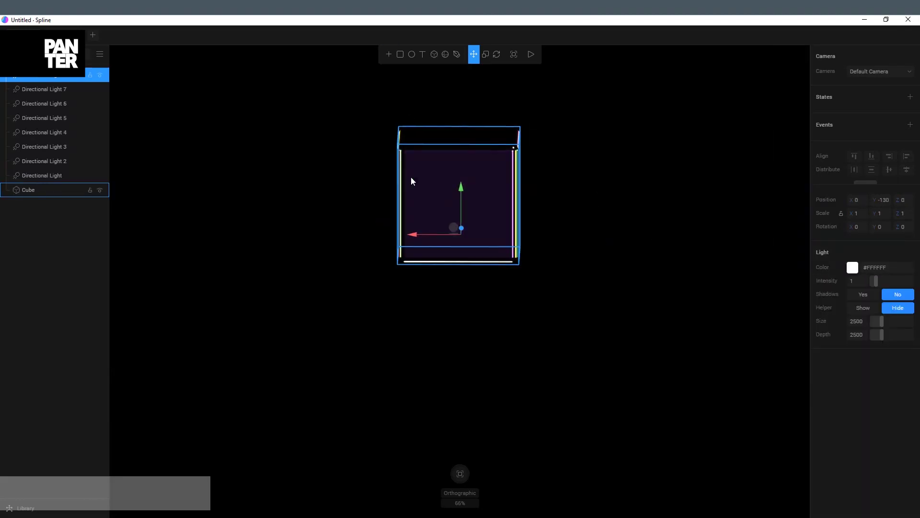
left_click_drag(411, 177, 604, 213, "alt")
left_click(63, 89)
left_click_drag(514, 397, 417, 391)
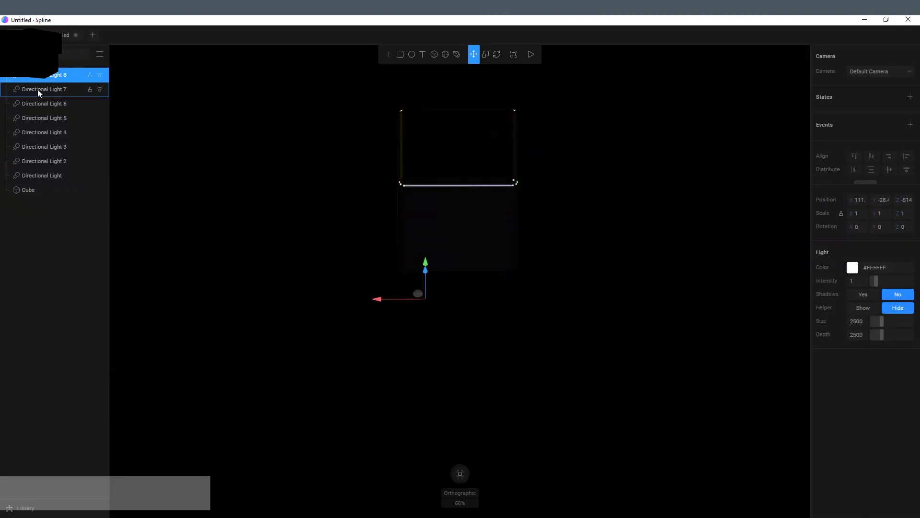
left_click(853, 267)
left_click(793, 255)
mouse_move(503, 302)
left_mouse_down("alt")
mouse_move(466, 290)
mouse_move(246, 294)
mouse_move(239, 318)
mouse_move(270, 304)
mouse_move(344, 302)
mouse_move(383, 315)
mouse_move(444, 298)
mouse_move(608, 306)
mouse_move(612, 365)
left_mouse_up("alt")
Add a ninth directional light to the scene and orbit around the cube
left_click(387, 58)
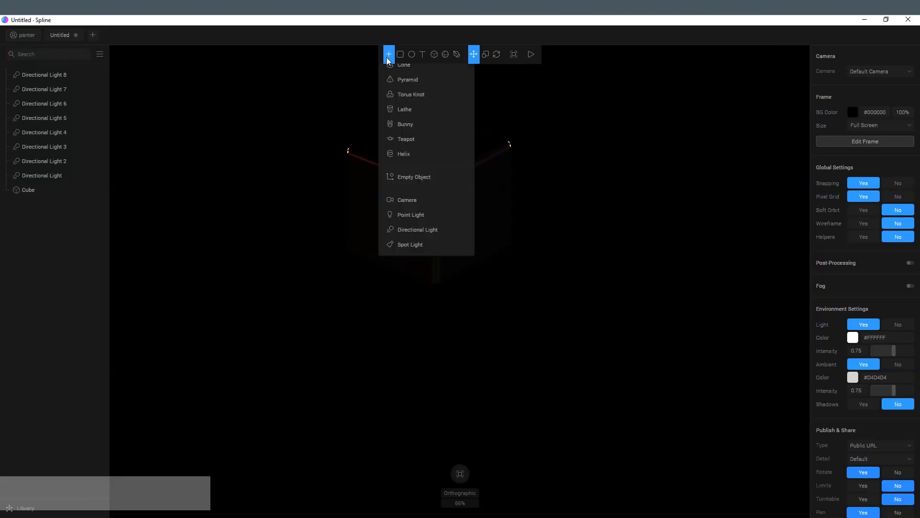
left_click(428, 234)
mouse_move(369, 228)
left_mouse_down("alt")
mouse_move(533, 424)
mouse_move(528, 378)
mouse_move(405, 376)
mouse_move(513, 395)
left_mouse_up("alt")
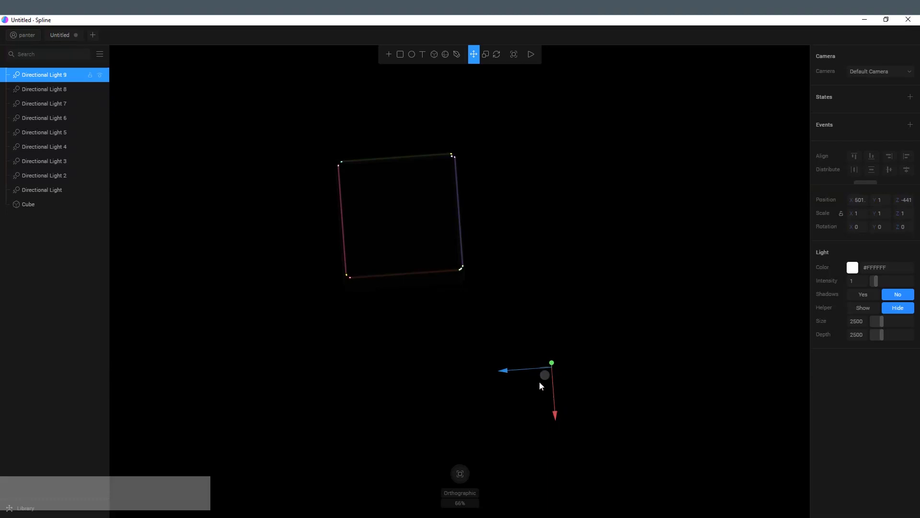
Add a tenth directional light and move it up along its x axis, viewing the cube face-on
left_click(388, 55)
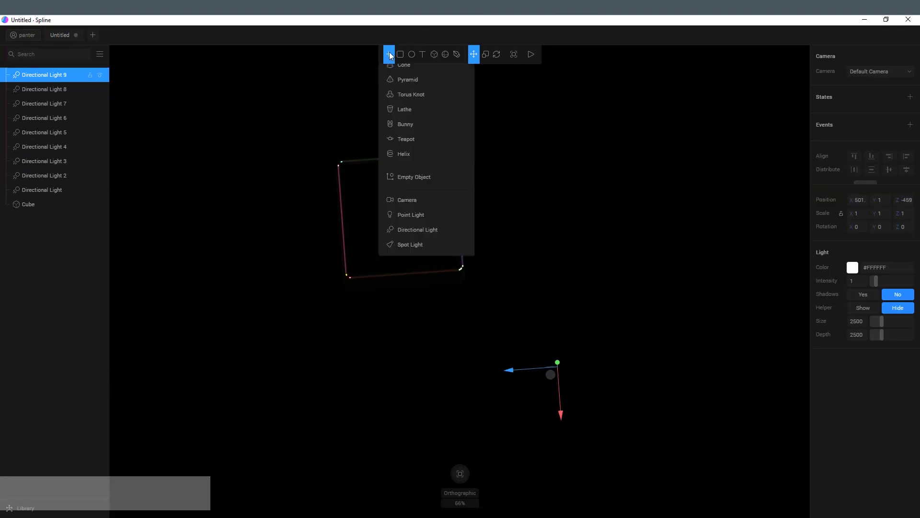
left_click(417, 229)
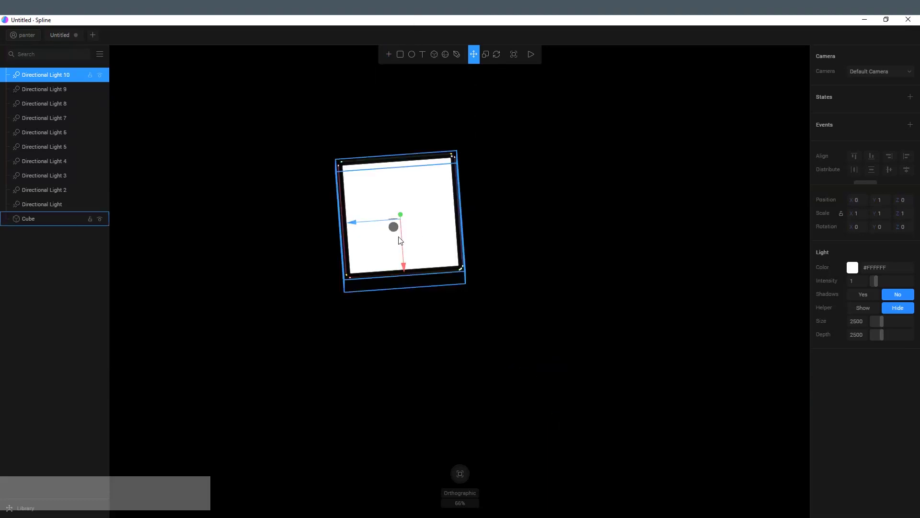
left_click_drag(510, 154, 594, 232)
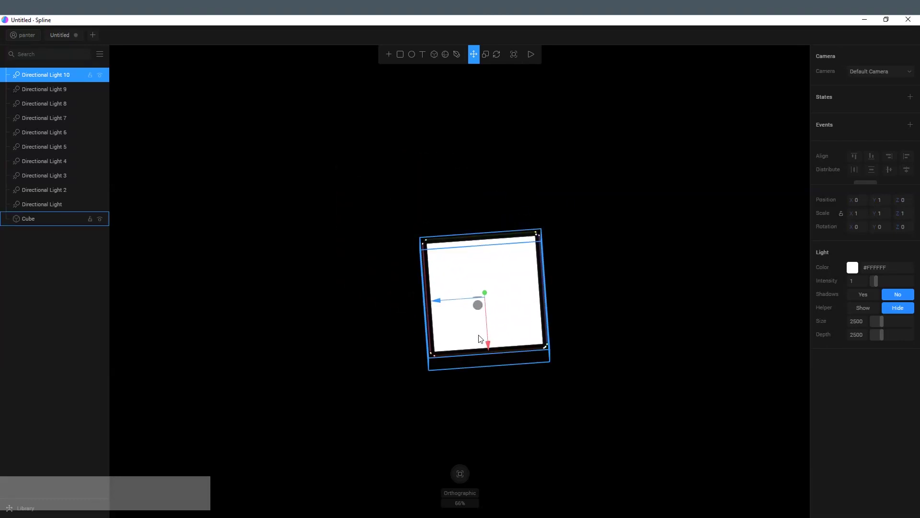
left_click_drag(482, 339, 460, 188)
left_click(686, 324)
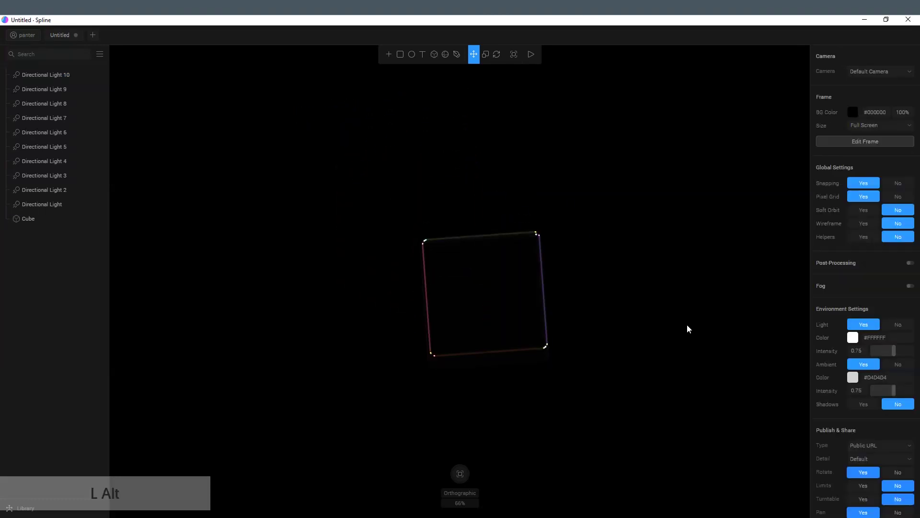
mouse_move(686, 324)
left_mouse_down("alt")
mouse_move(772, 223)
mouse_move(770, 271)
mouse_move(761, 238)
left_mouse_up("alt")
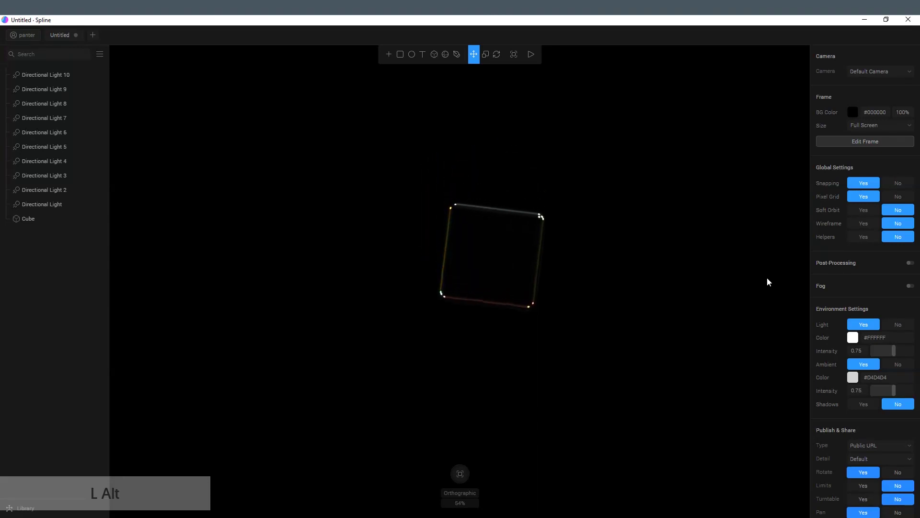
Add an eleventh directional light tinted pink
left_click(389, 54)
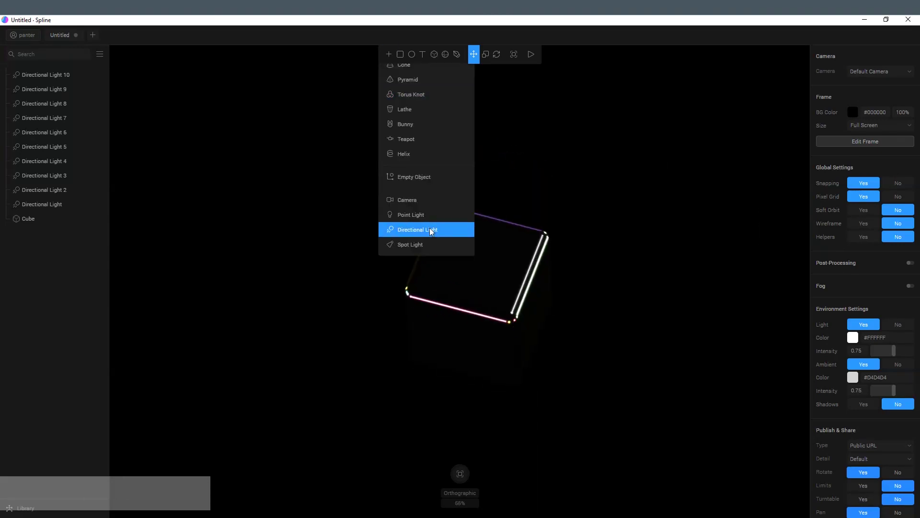
left_click(429, 228)
left_click(853, 266)
left_click(793, 117)
Add a twelfth directional light and adjust Directional Light 11's colour
left_click(389, 54)
left_click(429, 228)
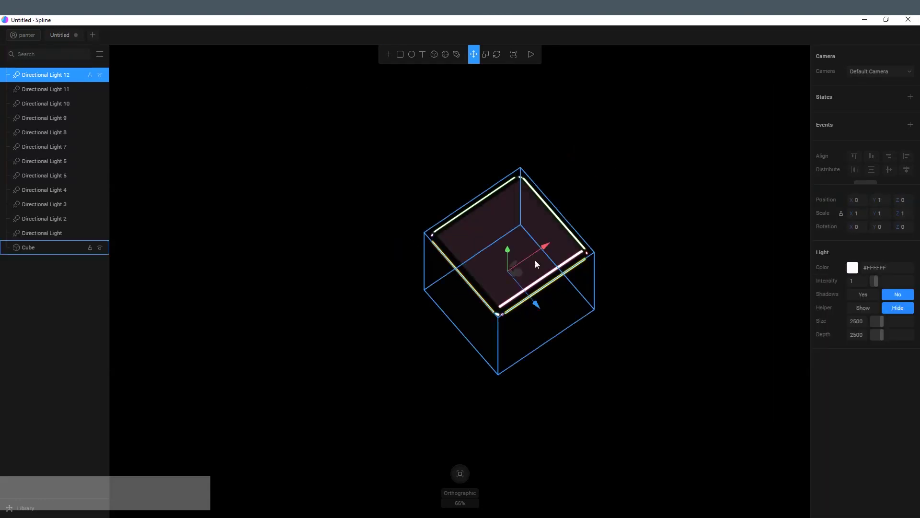
left_click_drag(535, 259, 625, 145, "alt")
left_click(50, 88)
left_click(853, 267)
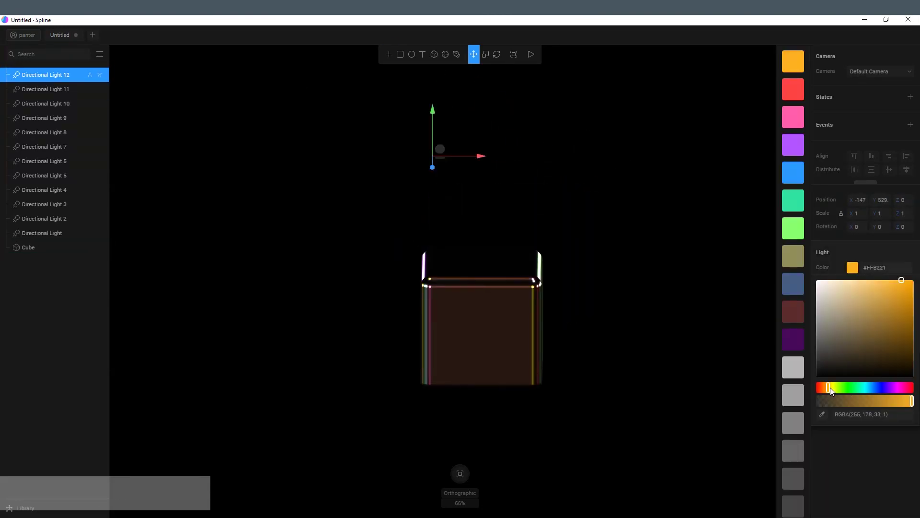
mouse_move(546, 331)
left_mouse_down("alt")
mouse_move(647, 367)
mouse_move(625, 339)
left_mouse_up("alt")
left_click(26, 87)
left_click(695, 303)
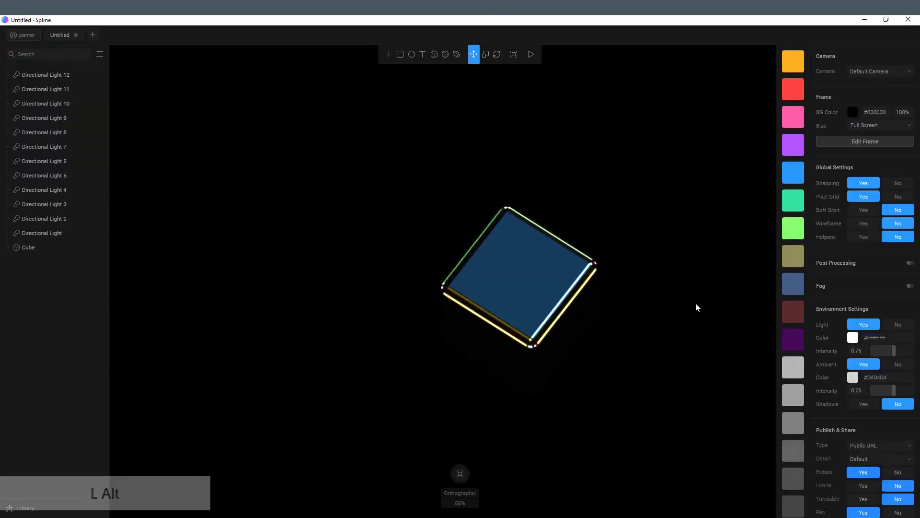
mouse_move(696, 303)
left_mouse_down("alt")
mouse_move(617, 229)
mouse_move(567, 256)
mouse_move(627, 281)
left_mouse_up("alt")
Add a thirteenth directional light tinted green
left_click(389, 54)
left_click(430, 228)
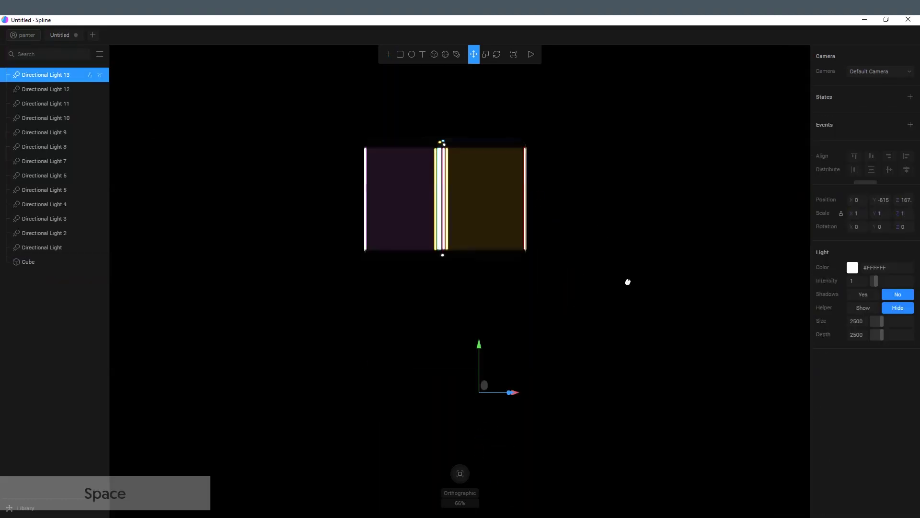
left_click(853, 267)
left_click(789, 237)
Add a fourteenth directional light and bring up its colour choices
left_click(389, 54)
left_click(480, 180)
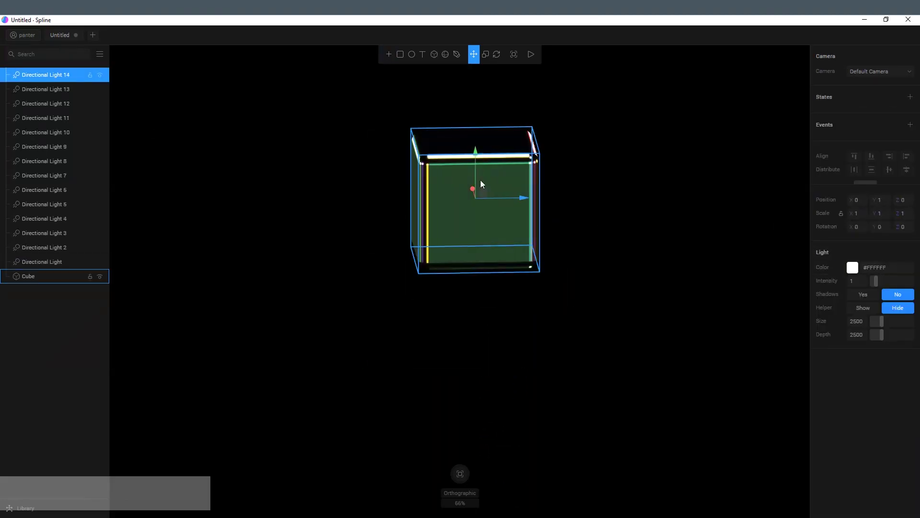
mouse_move(481, 179)
left_mouse_down("alt")
mouse_move(721, 245)
mouse_move(746, 234)
mouse_move(749, 259)
mouse_move(782, 230)
mouse_move(834, 219)
mouse_move(866, 278)
mouse_move(867, 327)
mouse_move(840, 320)
mouse_move(820, 275)
mouse_move(736, 329)
mouse_move(657, 309)
mouse_move(620, 274)
mouse_move(579, 321)
mouse_move(588, 352)
mouse_move(579, 319)
left_mouse_up("alt")
left_click(854, 267)
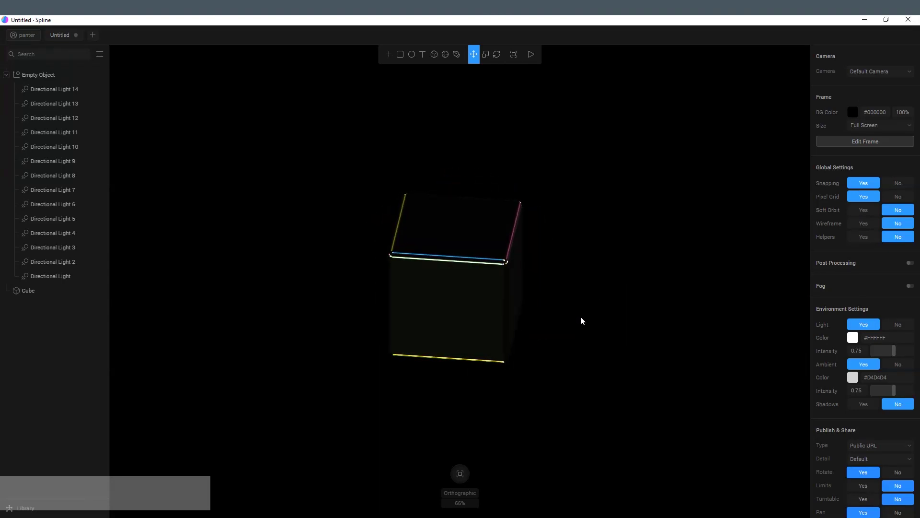